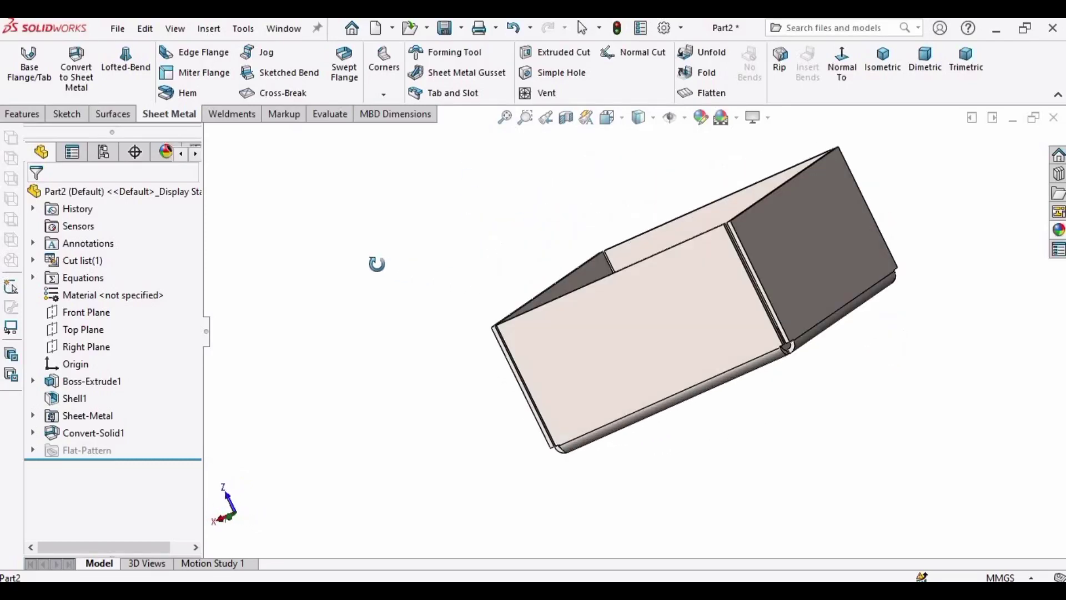
# - Flatten the sheet-metal box to view its flat pattern
pyautogui.click(709, 99)
pyautogui.moveTo(422, 261)
pyautogui.mouseDown(button='middle')
pyautogui.moveTo(333, 273)
pyautogui.moveTo(597, 302)
pyautogui.moveTo(688, 471)
pyautogui.mouseUp(button='middle')
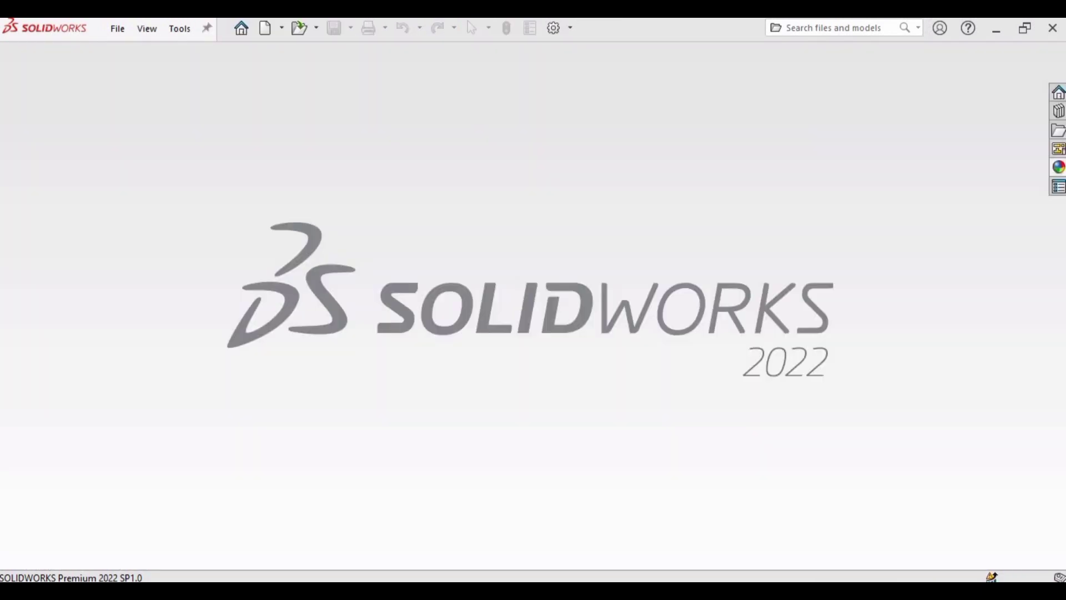
# - Create a new part document
pyautogui.click(118, 28)
pyautogui.click(144, 59)
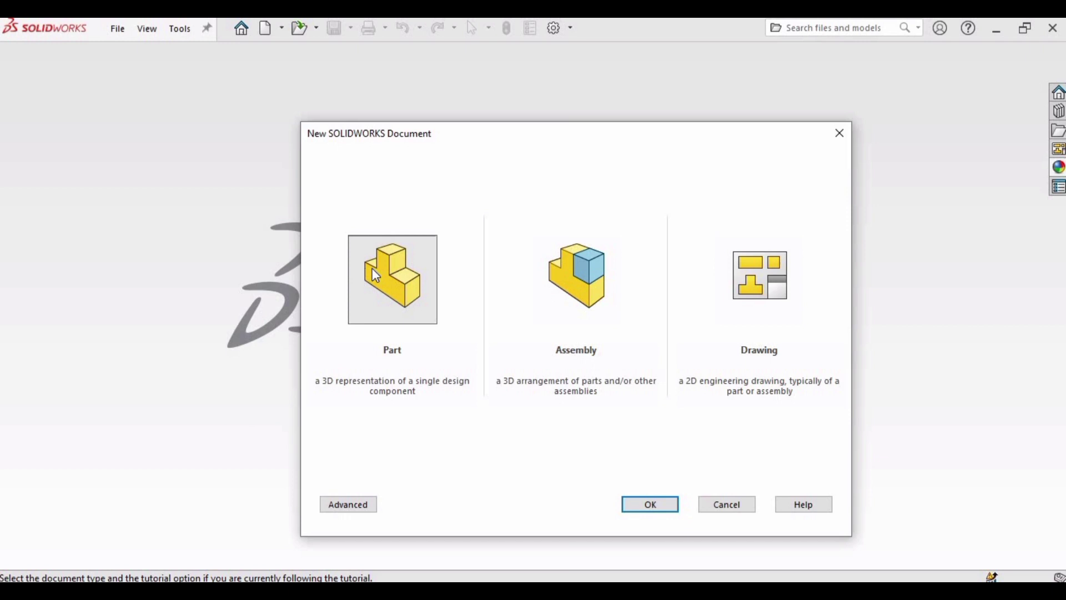
pyautogui.click(647, 503)
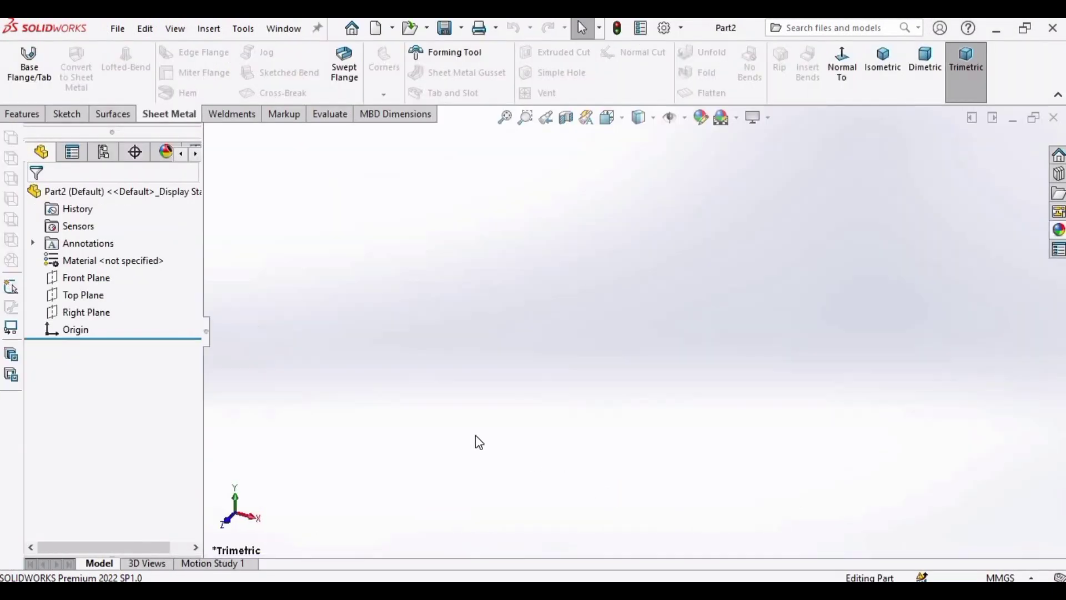
# - Sketch a center rectangle about 183 mm wide and 118 mm high, centred on the origin of the Front Plane
pyautogui.click(89, 278)
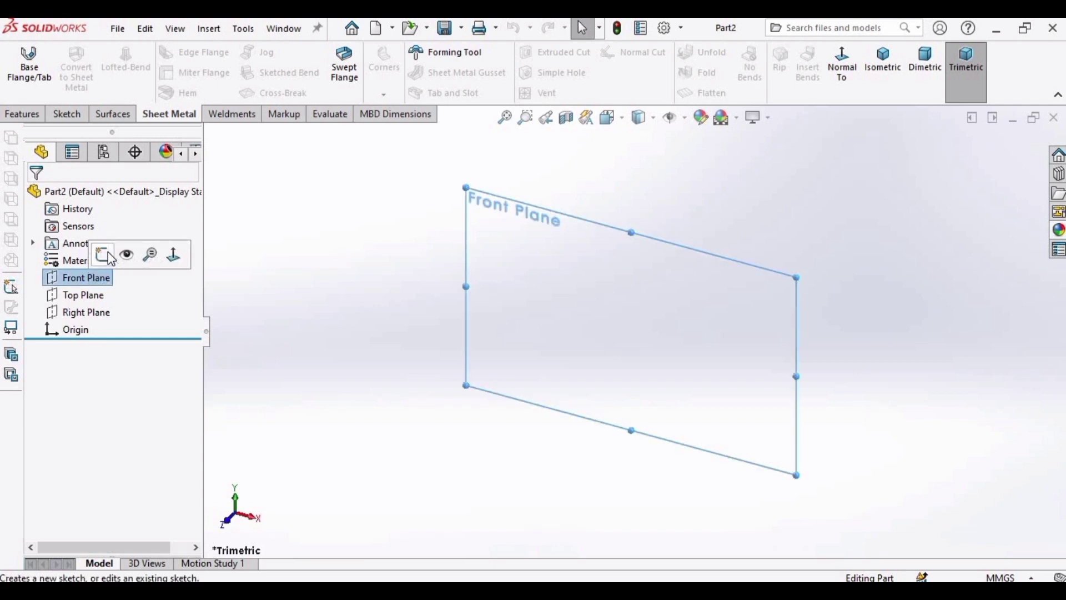
pyautogui.click(111, 257)
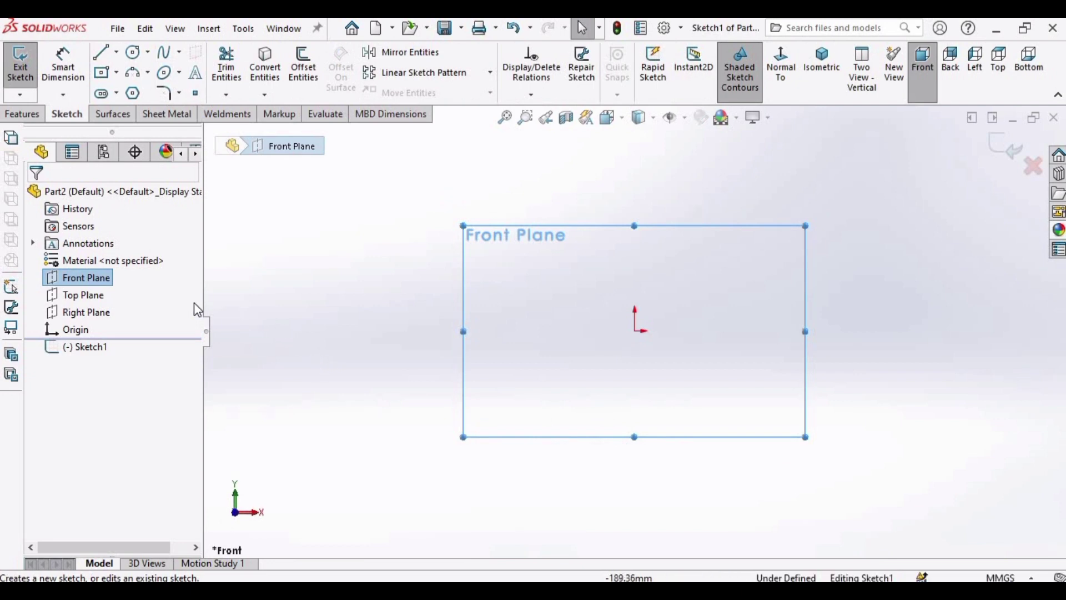
pyautogui.click(117, 72)
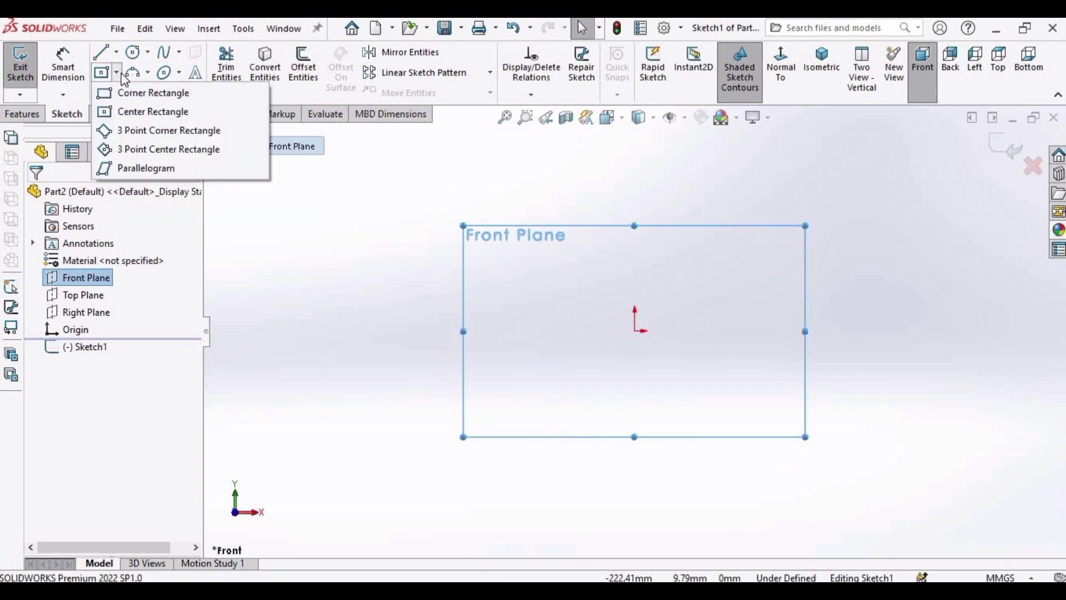
pyautogui.click(180, 118)
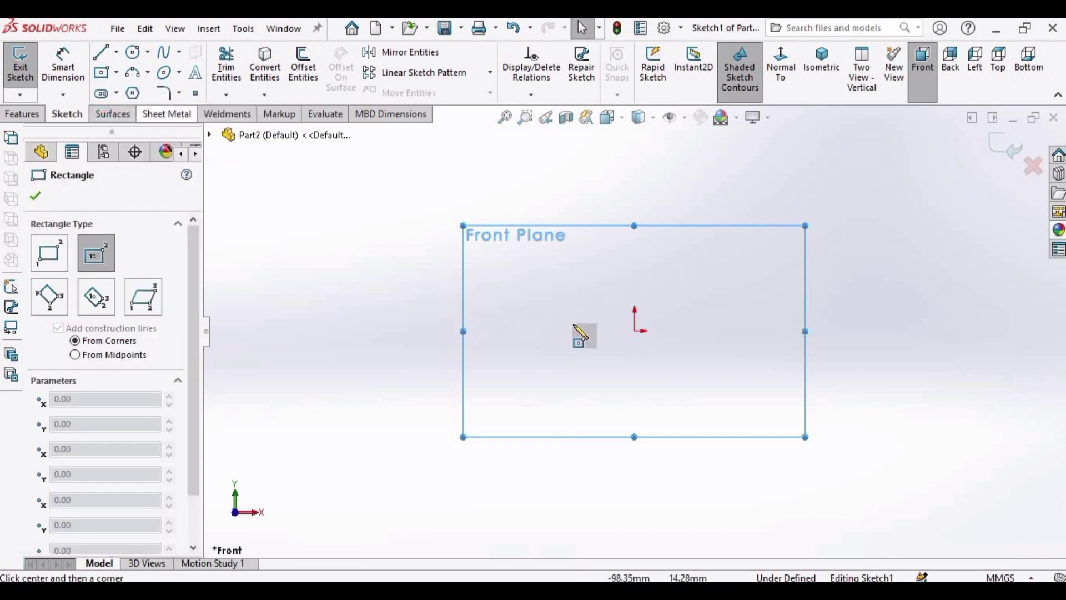
pyautogui.click(635, 331)
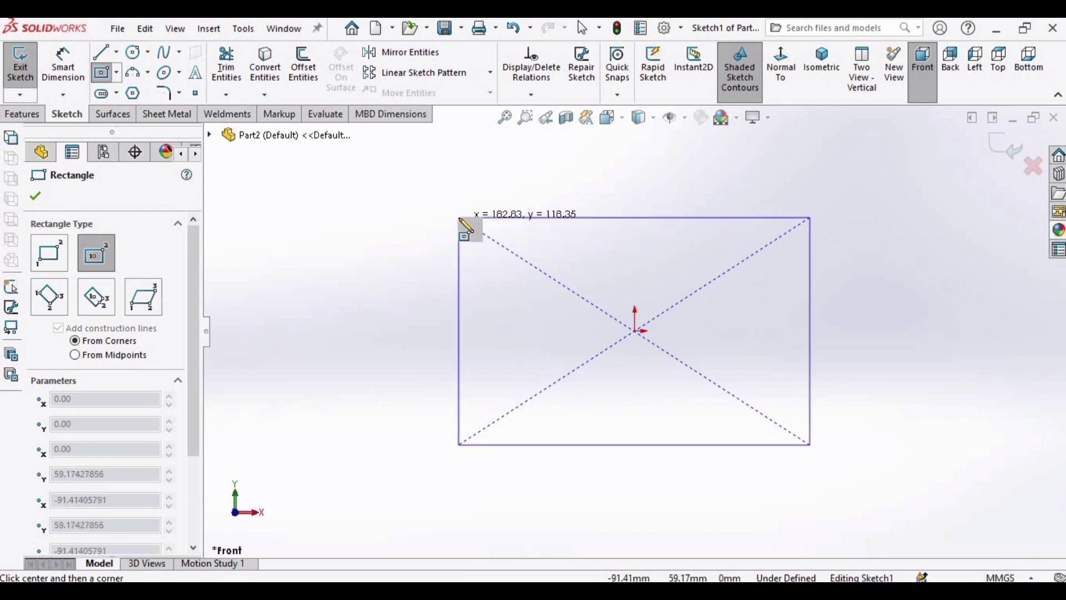
pyautogui.click(459, 217)
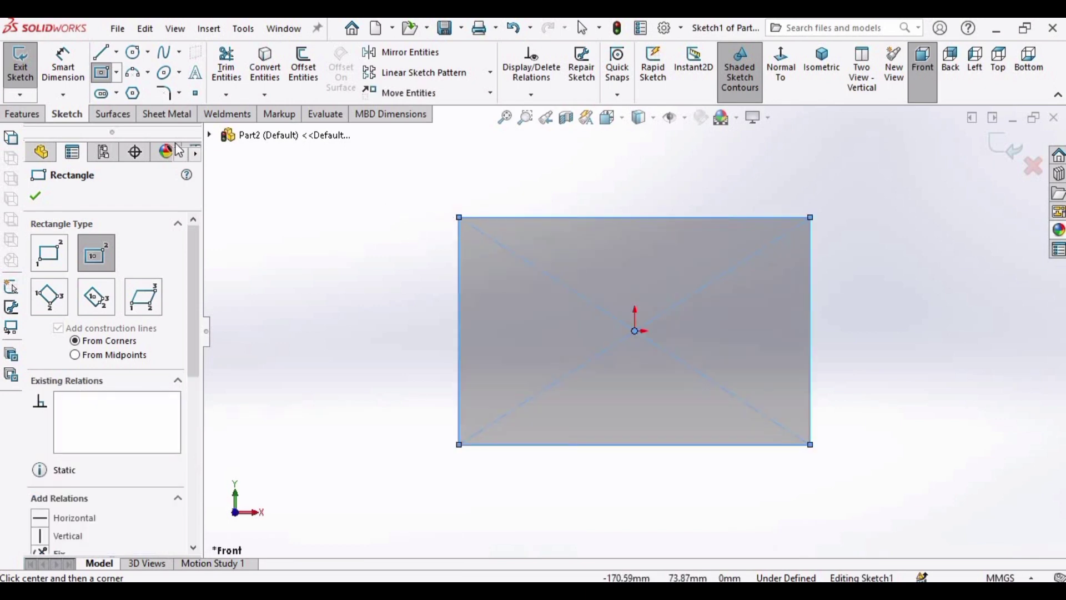
# - Dimension the rectangle's upper horizontal edge to 100 mm
pyautogui.click(60, 73)
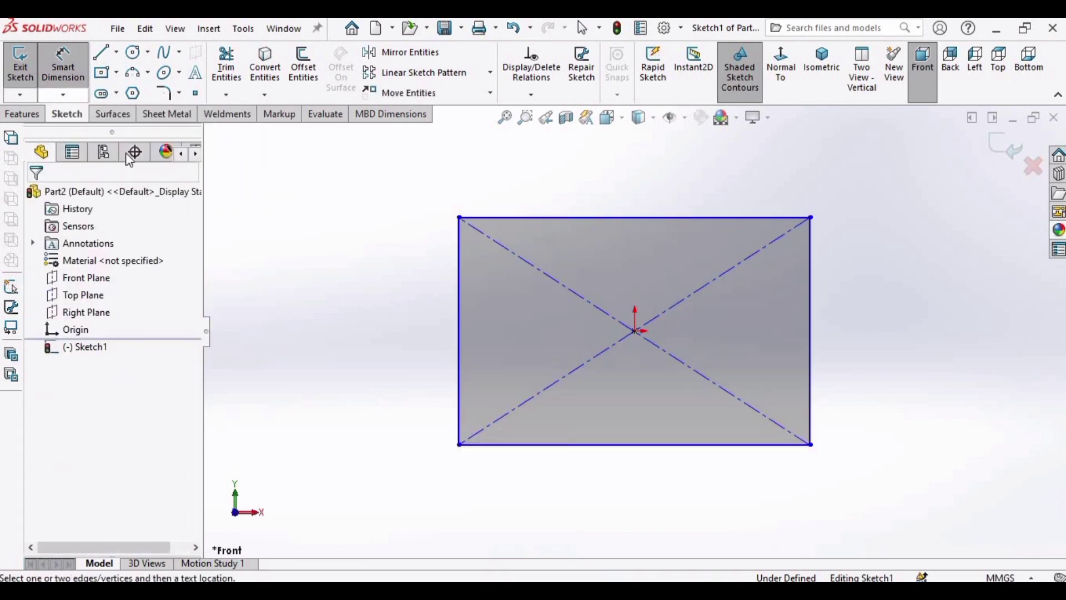
pyautogui.click(522, 218)
pyautogui.click(625, 189)
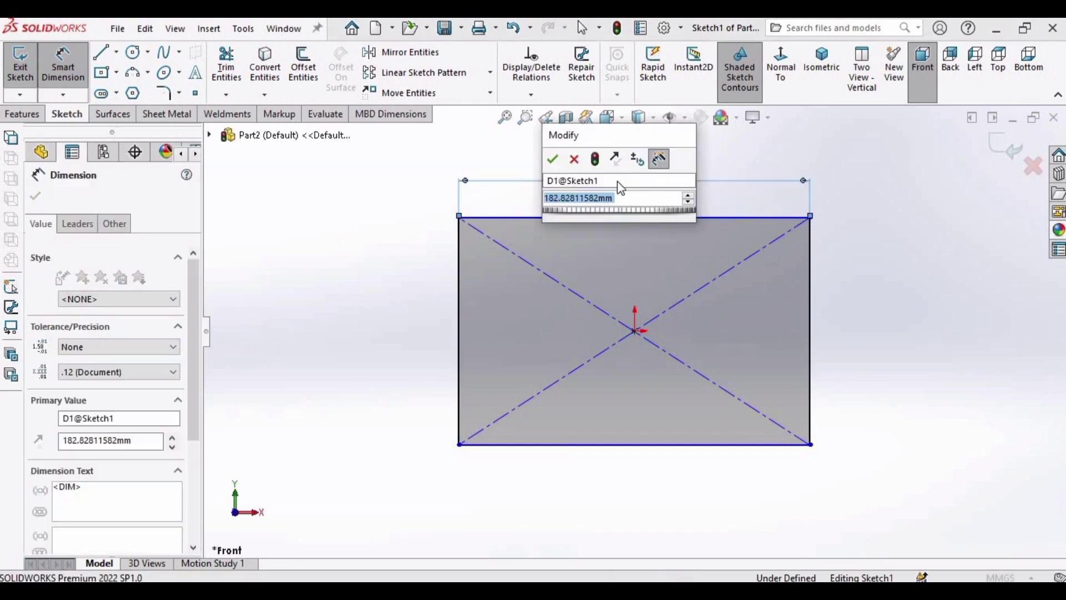
pyautogui.write('100')
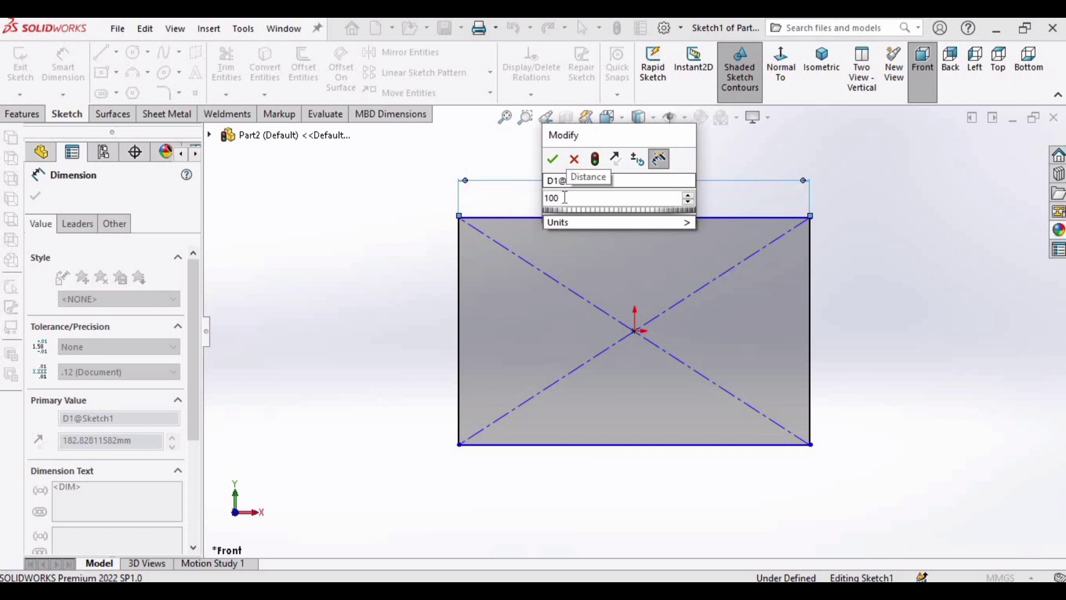
pyautogui.press('Return')
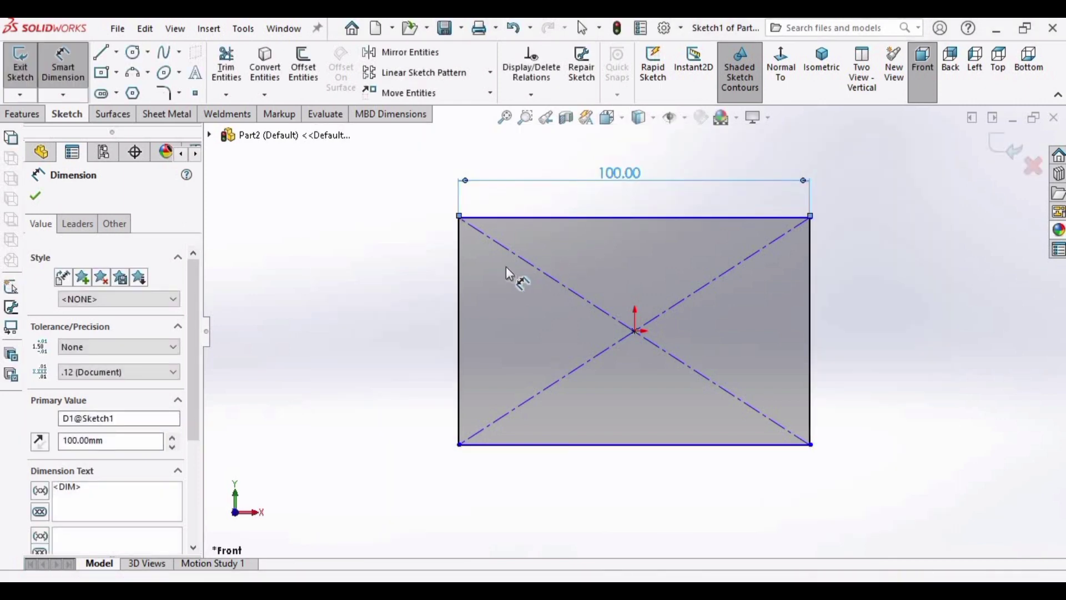
# - Dimension the rectangle's vertical edge to 100 mm and finish dimensioning
pyautogui.click(460, 251)
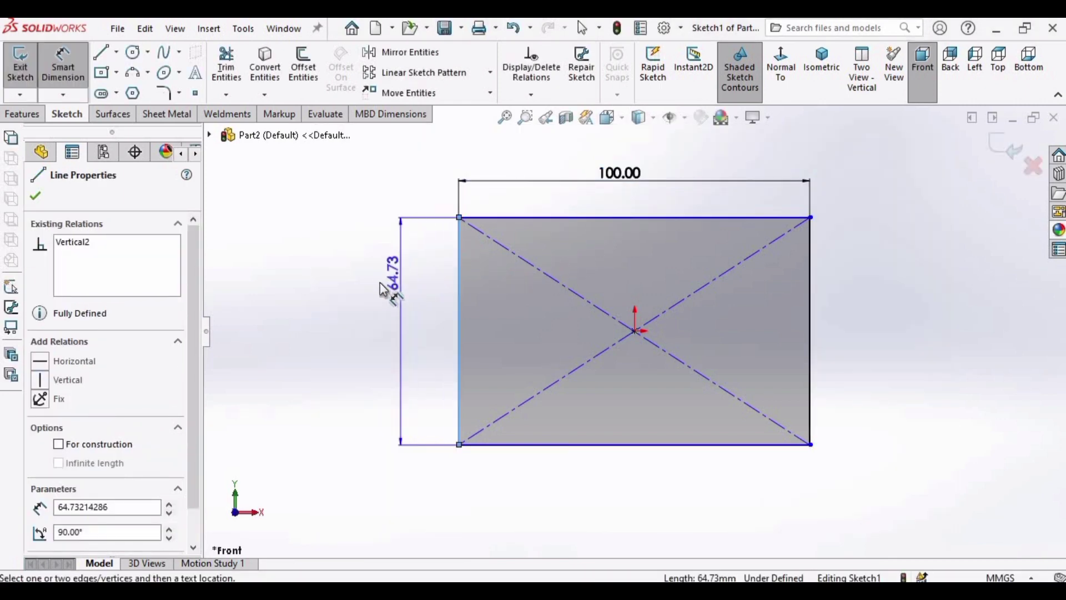
pyautogui.click(380, 319)
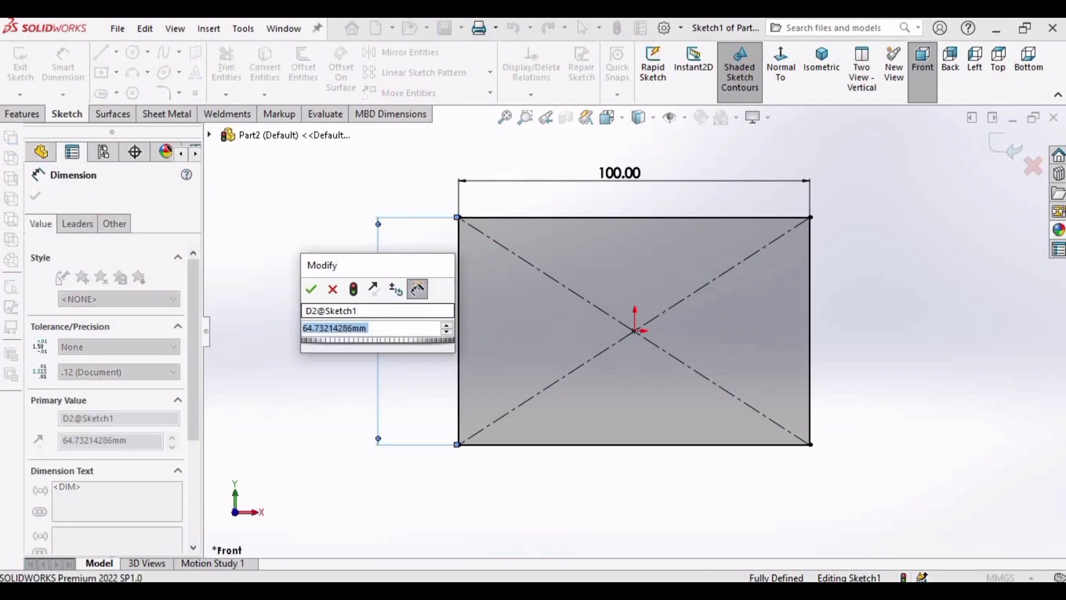
pyautogui.write('100')
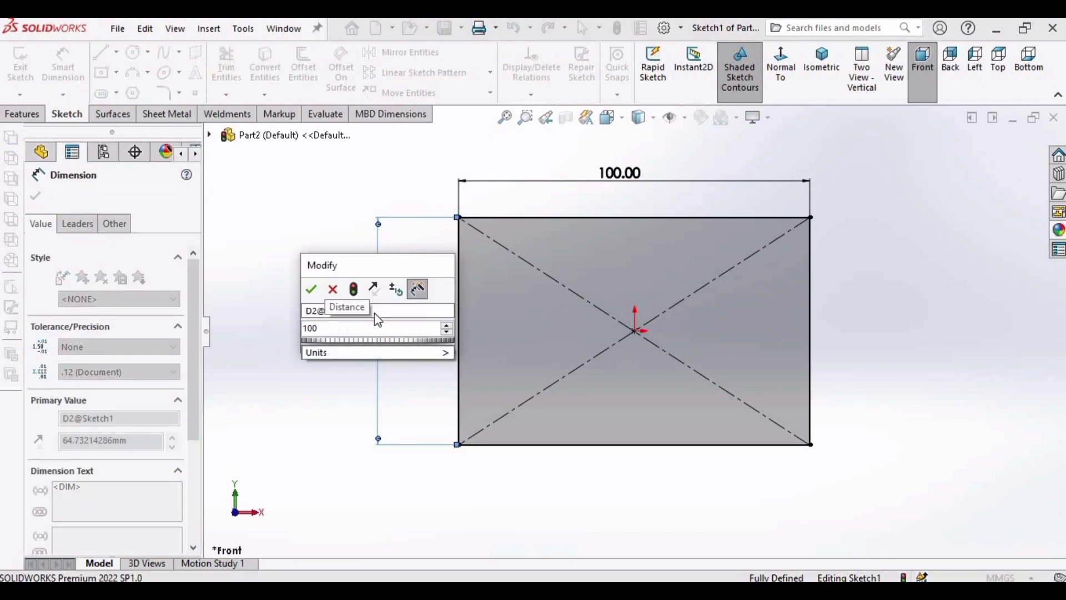
pyautogui.press('Return')
pyautogui.scroll(3, 595, 338)
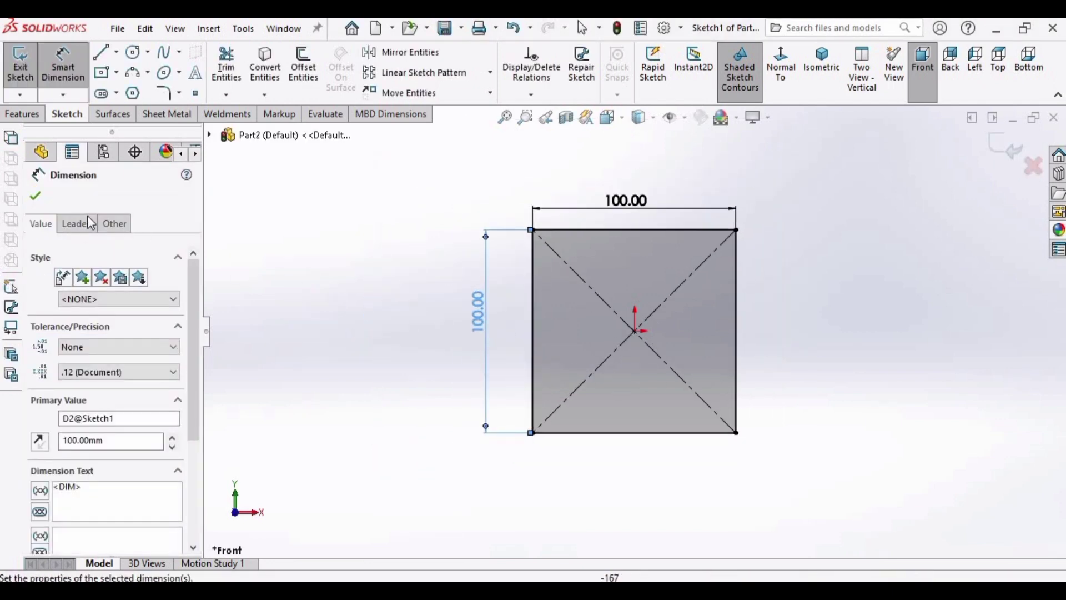
pyautogui.click(36, 196)
pyautogui.press('Escape')
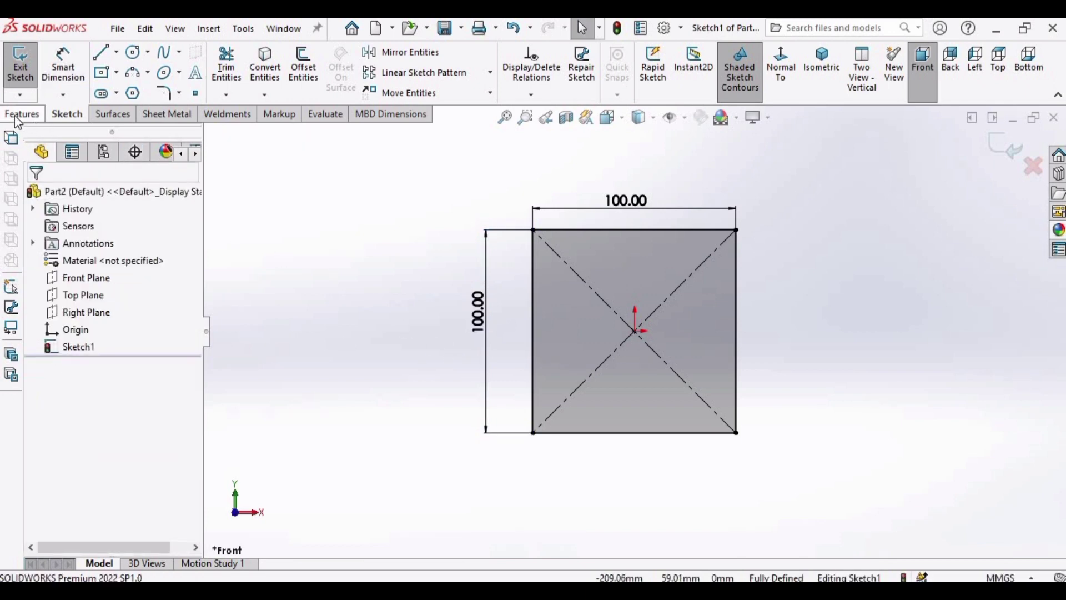
# - Extrude the square profile as a blind boss 50 mm deep
pyautogui.click(27, 105)
pyautogui.click(26, 64)
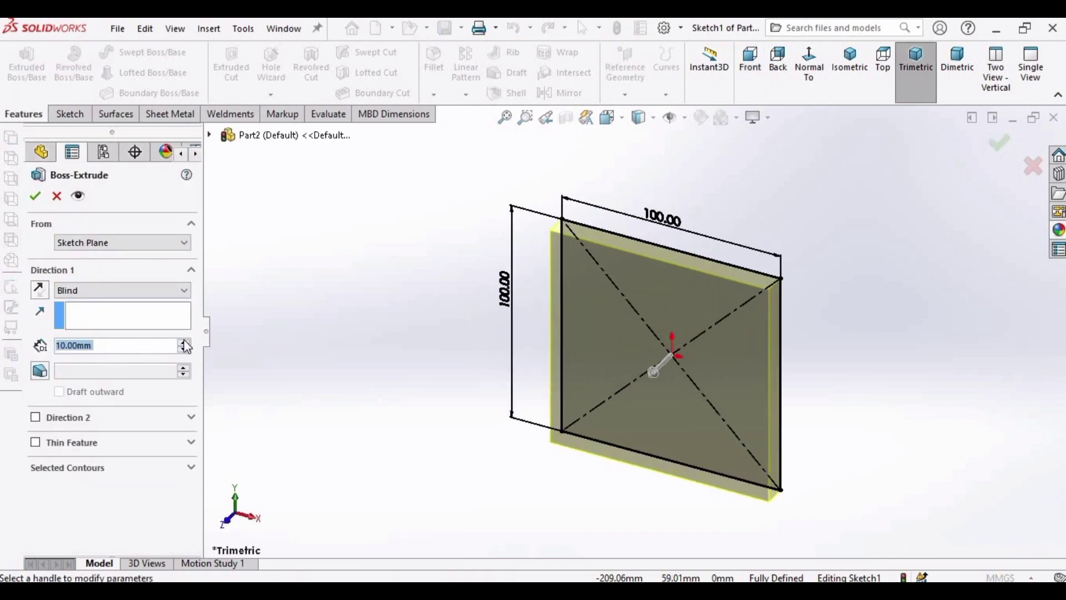
pyautogui.click(184, 344)
pyautogui.click(185, 343)
pyautogui.click(185, 343)
pyautogui.click(184, 343)
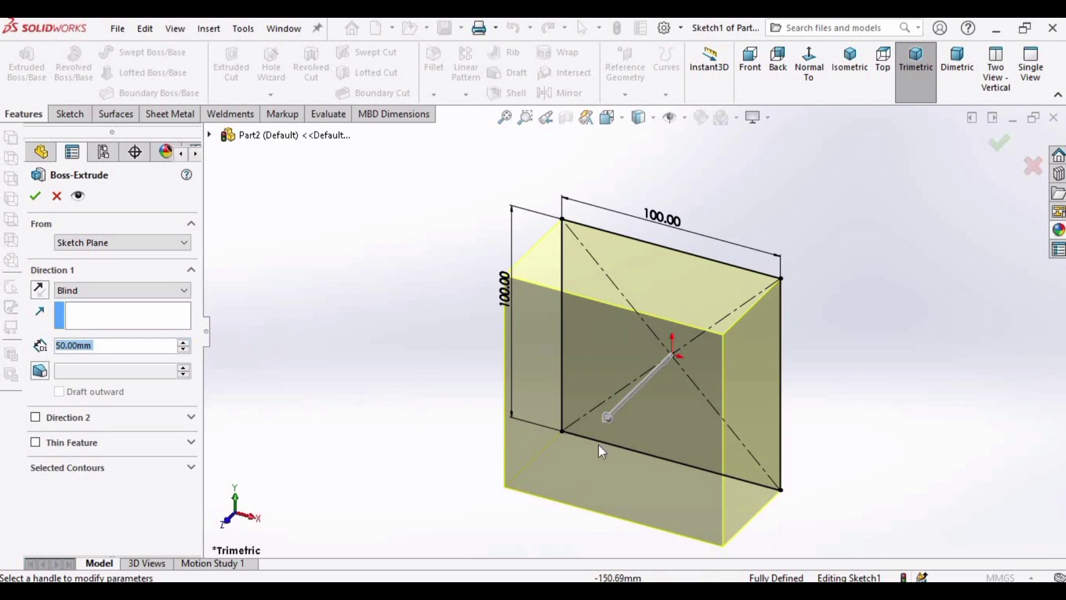
pyautogui.click(36, 197)
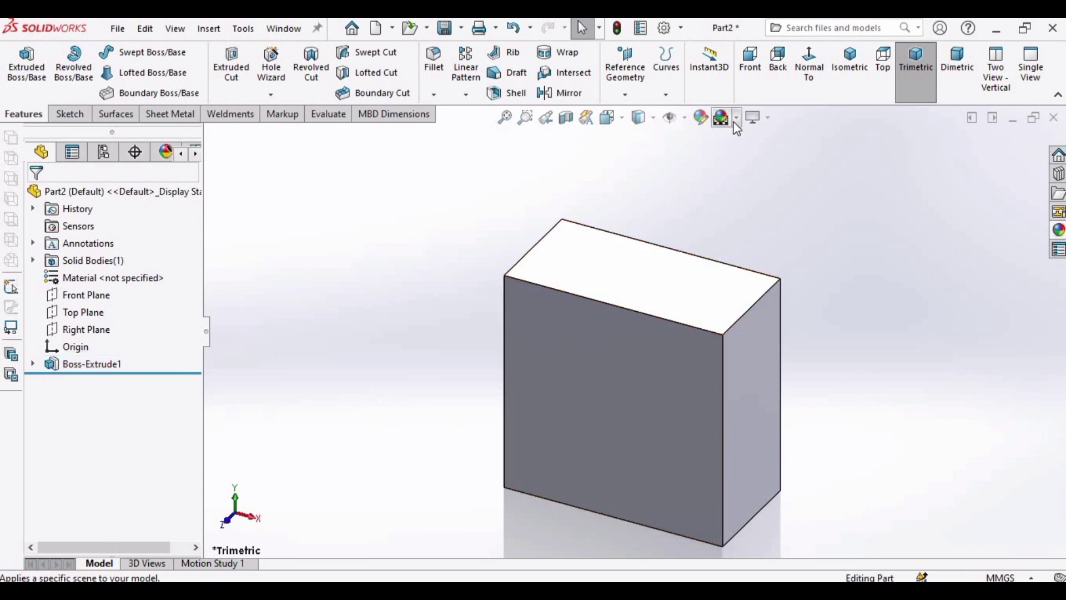
# - Change the viewport background to a plain white scene
pyautogui.click(736, 118)
pyautogui.click(745, 217)
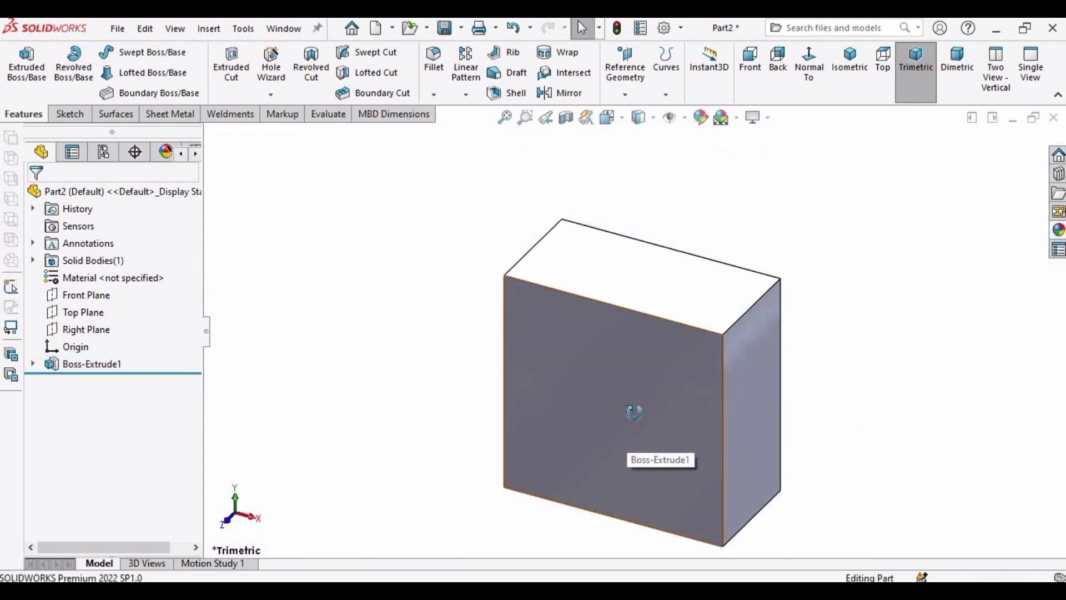
pyautogui.moveTo(634, 412); pyautogui.dragTo(505, 226, button='middle')
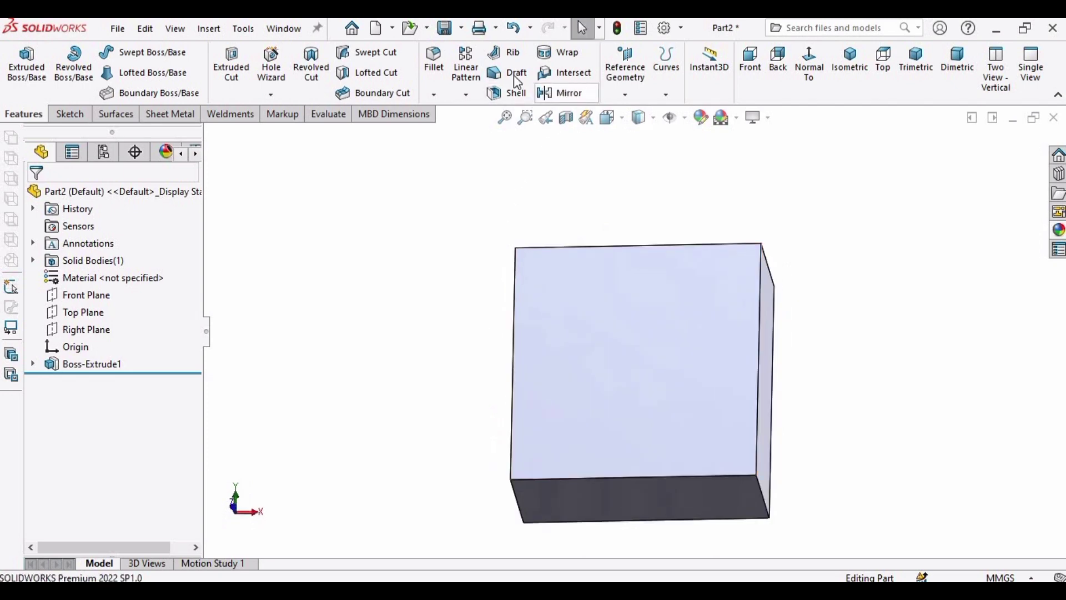
# - Shell the block with a 2 mm wall thickness, removing its square front face and showing the preview
pyautogui.click(517, 95)
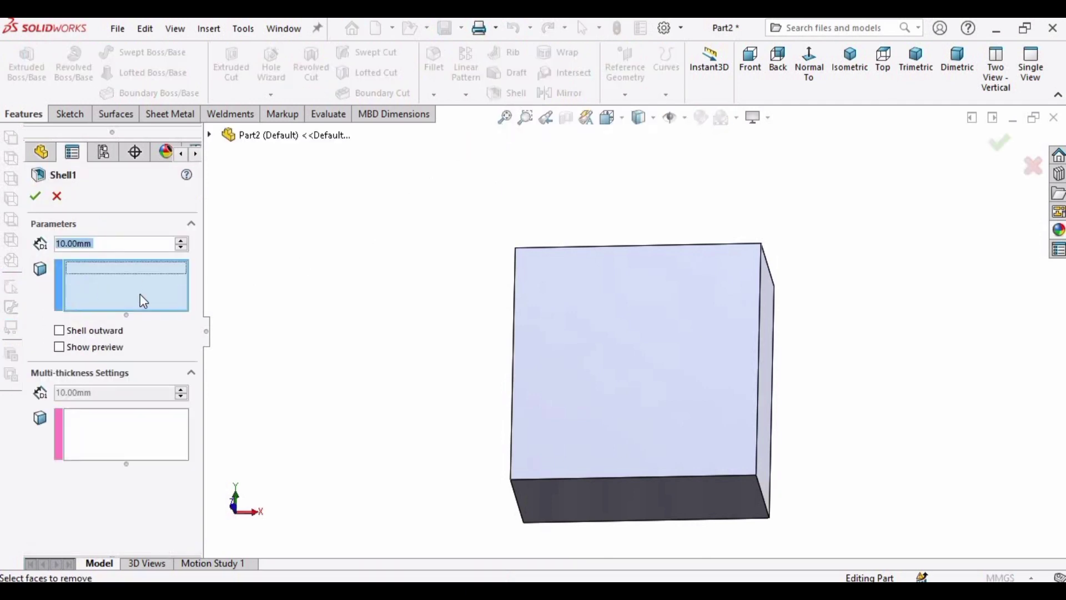
pyautogui.click(645, 354)
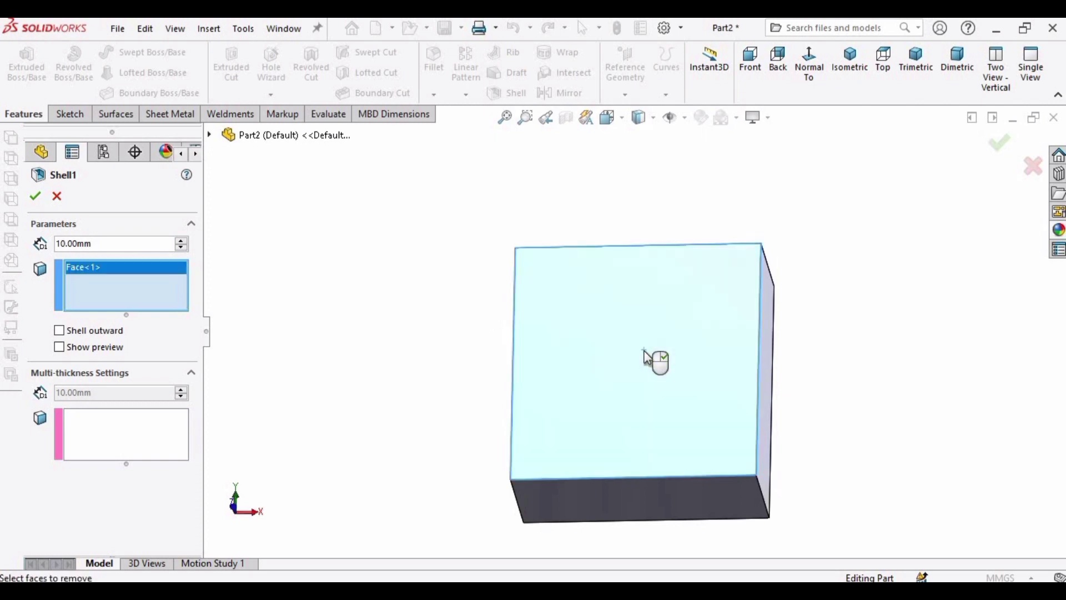
pyautogui.moveTo(591, 441); pyautogui.dragTo(639, 371, button='middle')
pyautogui.click(59, 347)
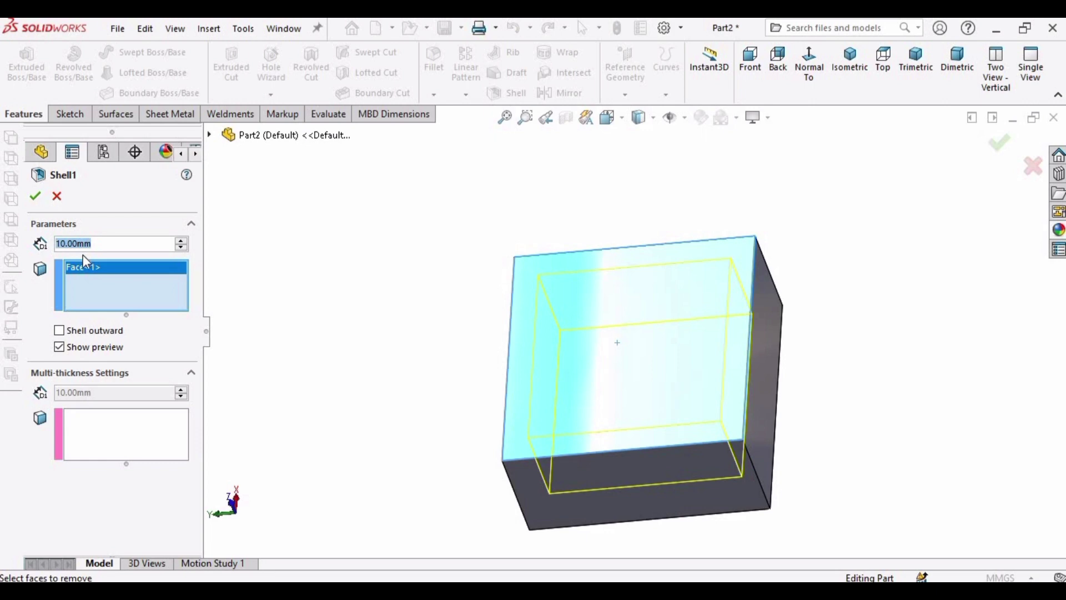
pyautogui.write('2')
pyautogui.press('Return')
pyautogui.scroll(-3, 527, 416)
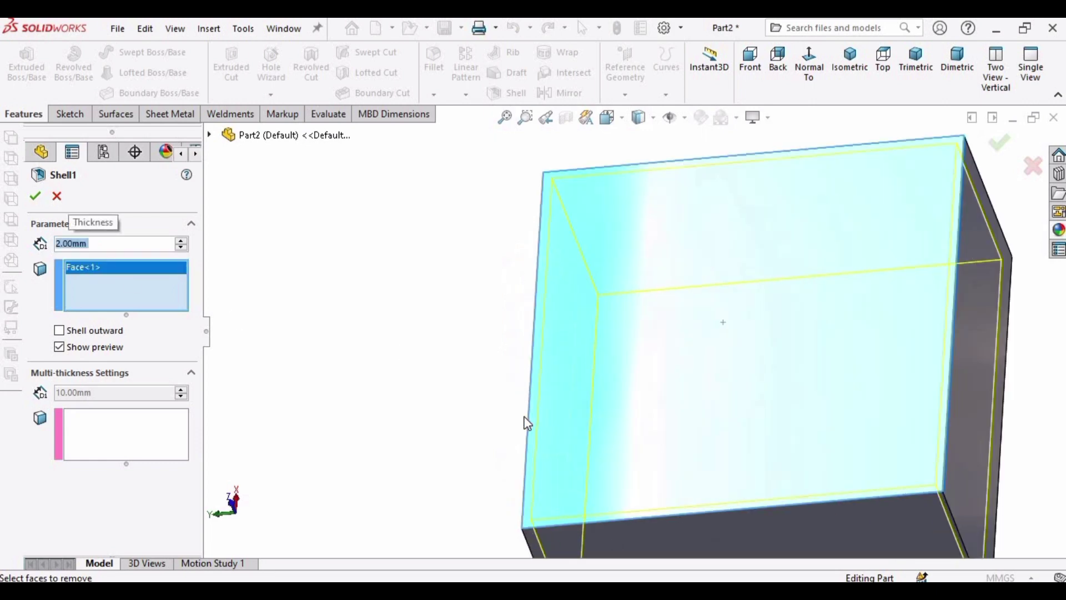
pyautogui.moveTo(526, 424); pyautogui.dragTo(804, 470, button='middle')
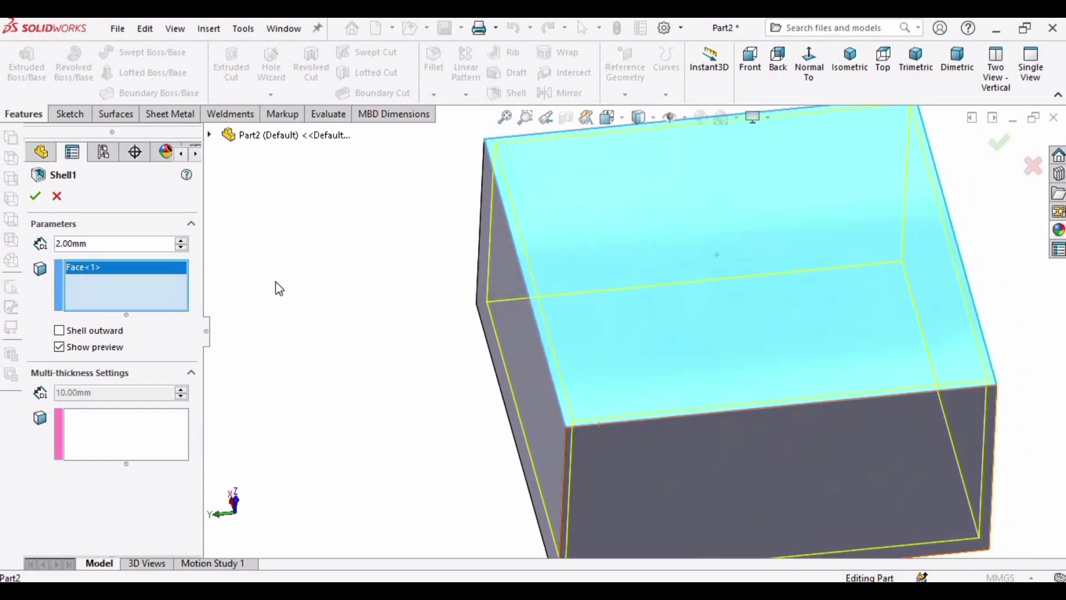
pyautogui.click(35, 199)
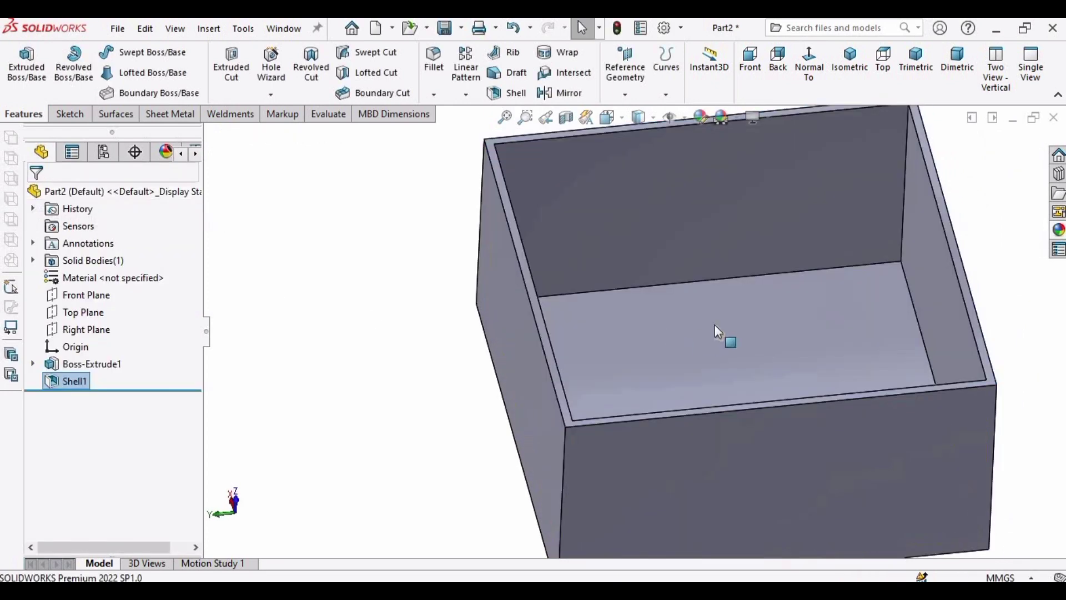
# - Start Convert To Sheet Metal for the shelled box and pick its inner floor as the fixed face
pyautogui.moveTo(731, 340); pyautogui.dragTo(695, 368, button='middle')
pyautogui.scroll(-4, 689, 367)
pyautogui.scroll(3, 694, 368)
pyautogui.moveTo(779, 255); pyautogui.dragTo(657, 345, button='middle')
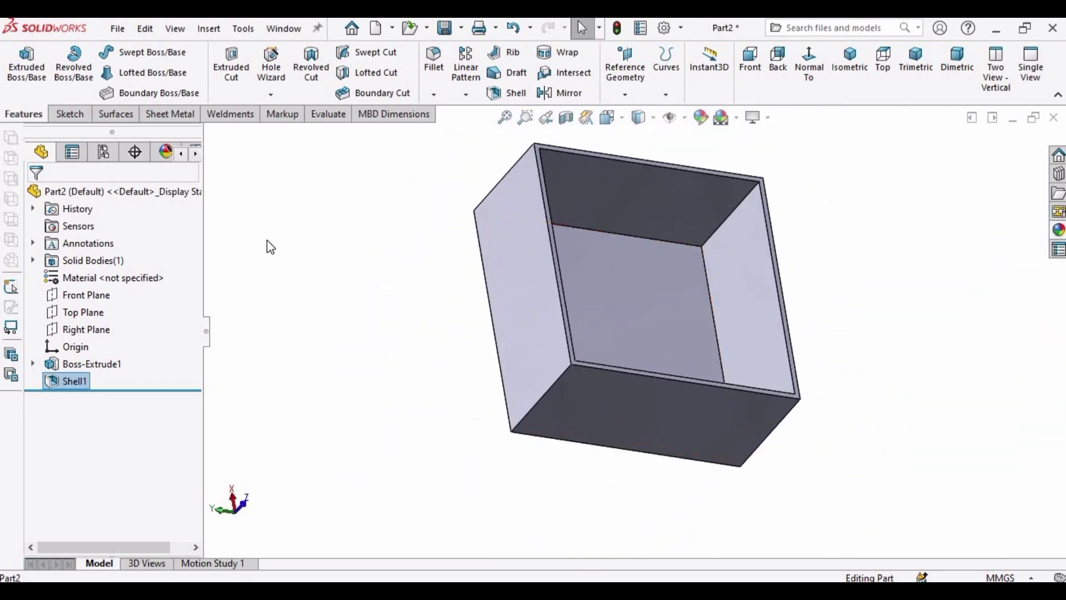
pyautogui.click(208, 30)
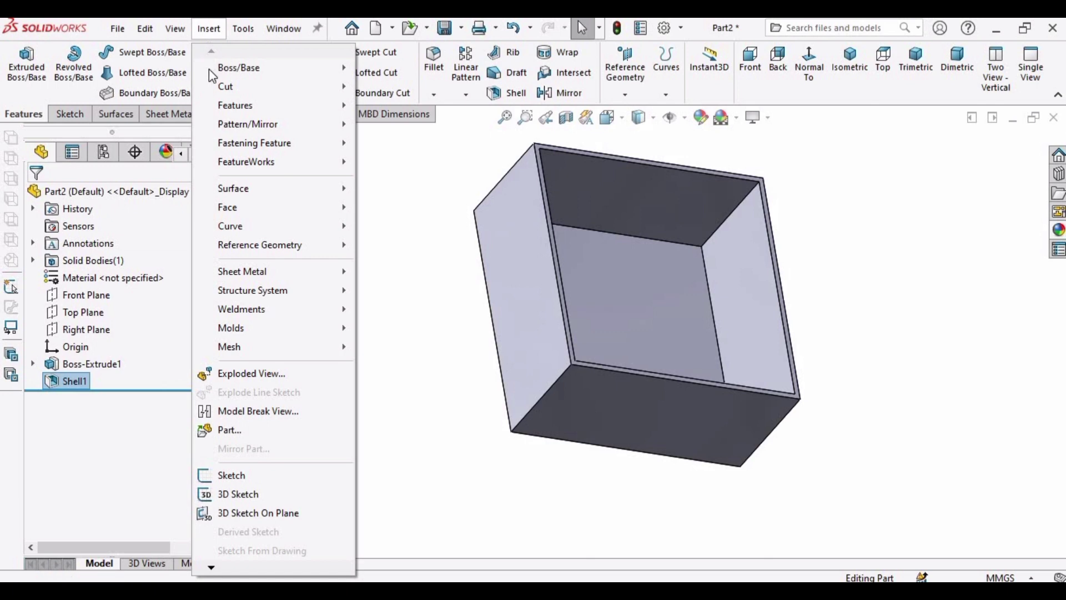
pyautogui.moveTo(241, 268)
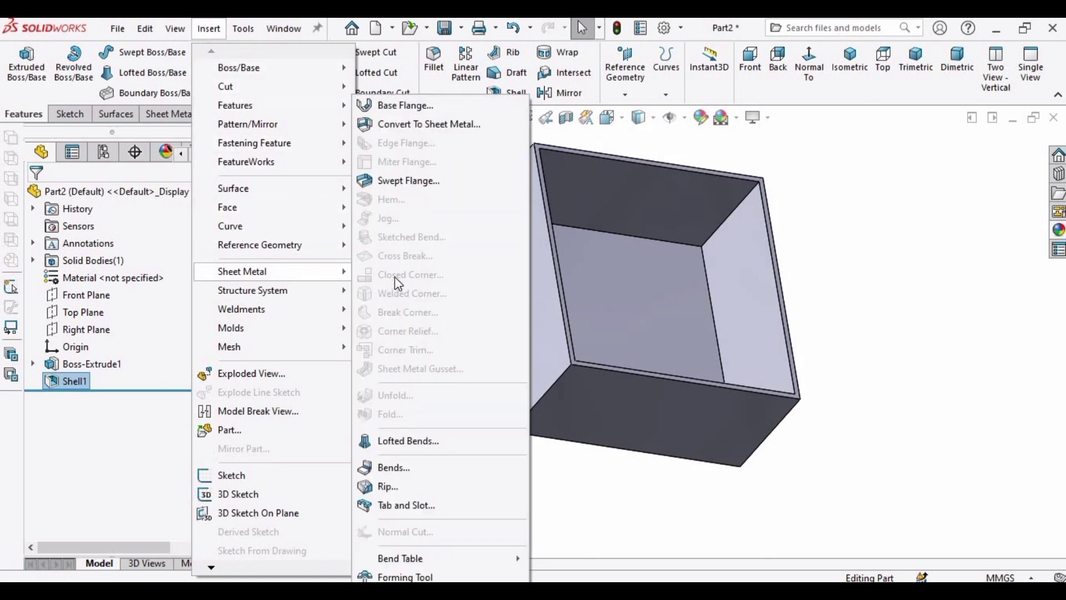
pyautogui.click(410, 126)
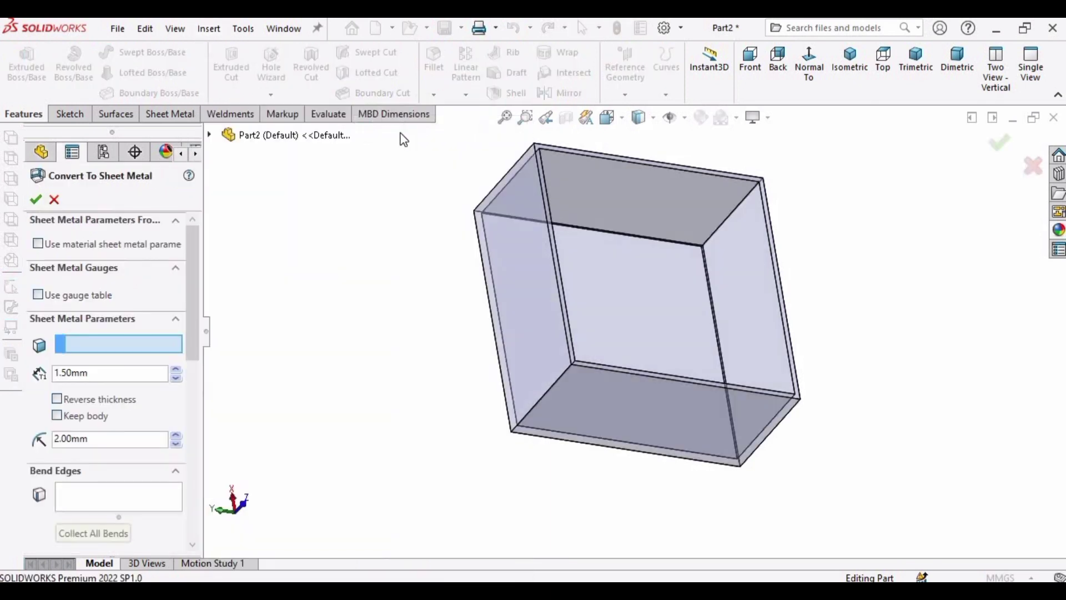
pyautogui.moveTo(647, 309); pyautogui.dragTo(580, 222, button='middle')
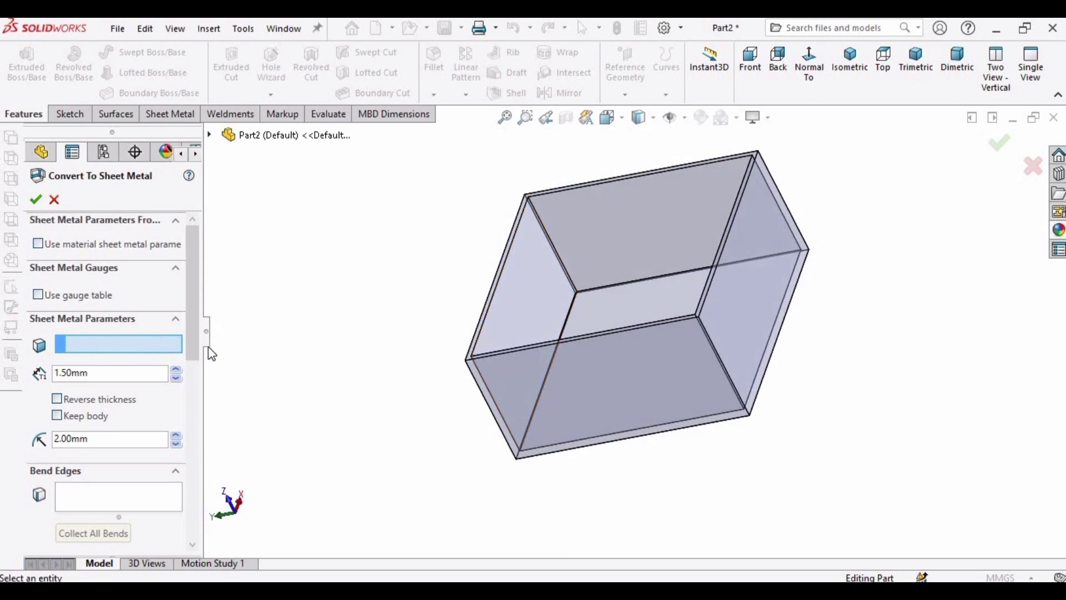
pyautogui.moveTo(600, 279); pyautogui.dragTo(612, 333, button='middle')
pyautogui.click(611, 325)
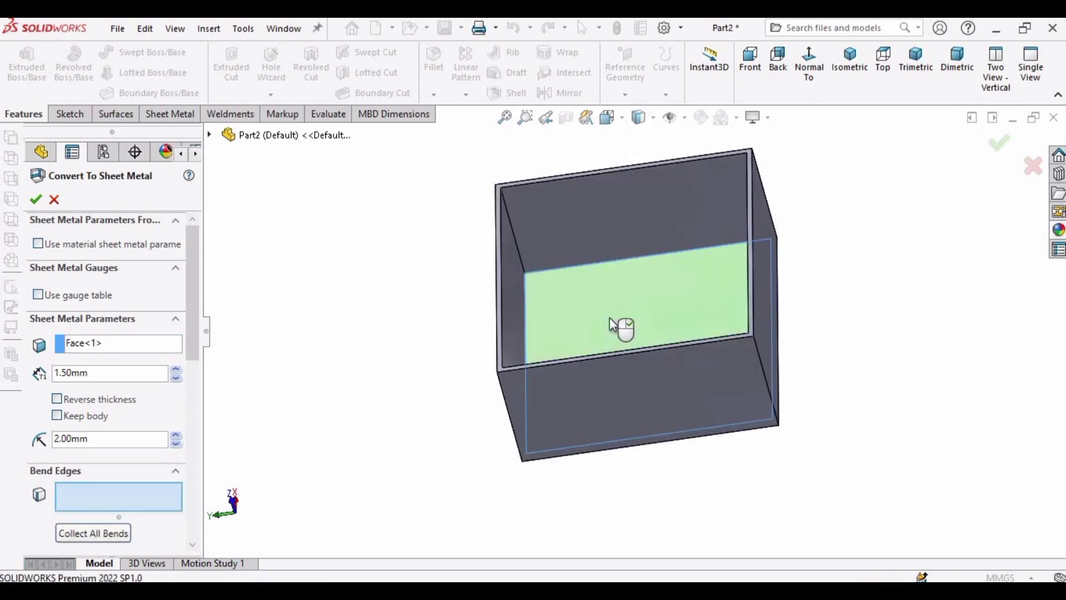
# - Select two adjacent edges of the box's inner floor as bend edges for the sheet-metal conversion
pyautogui.scroll(-3, 605, 321)
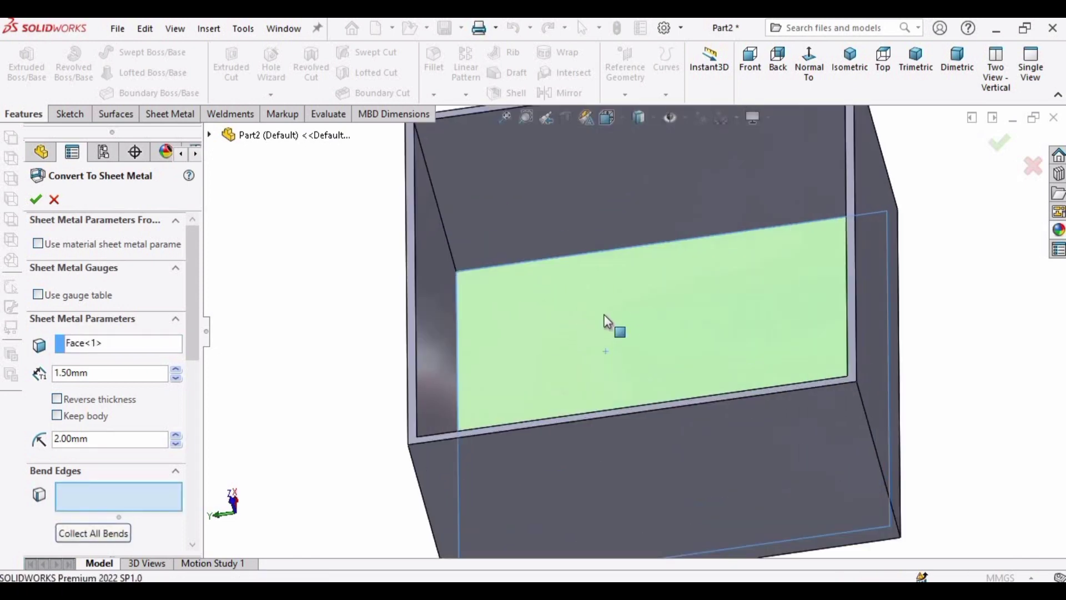
pyautogui.scroll(1, 271, 390)
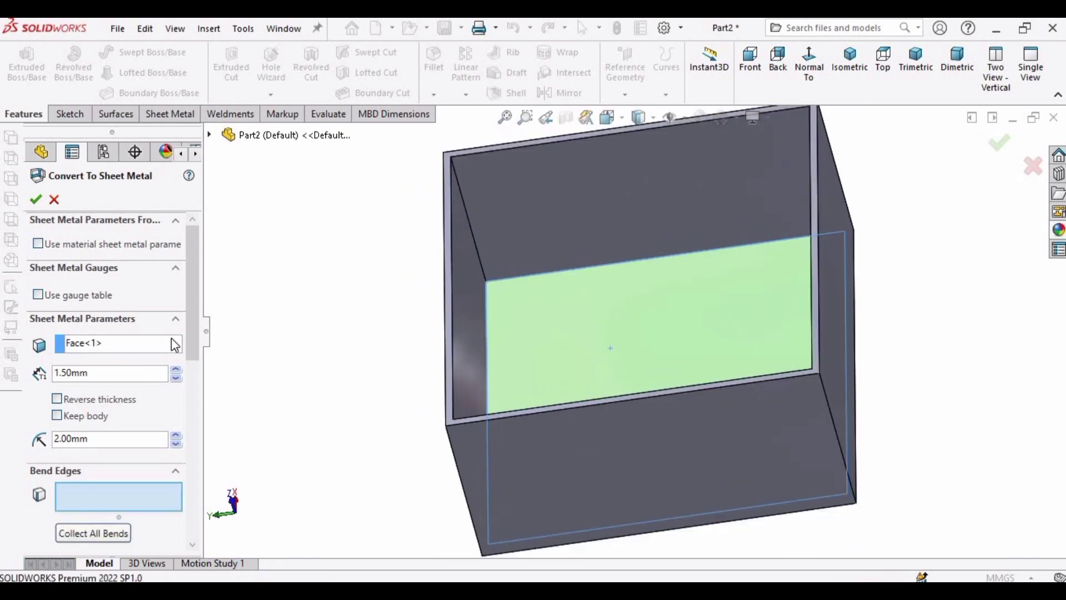
pyautogui.moveTo(197, 321); pyautogui.dragTo(192, 388)
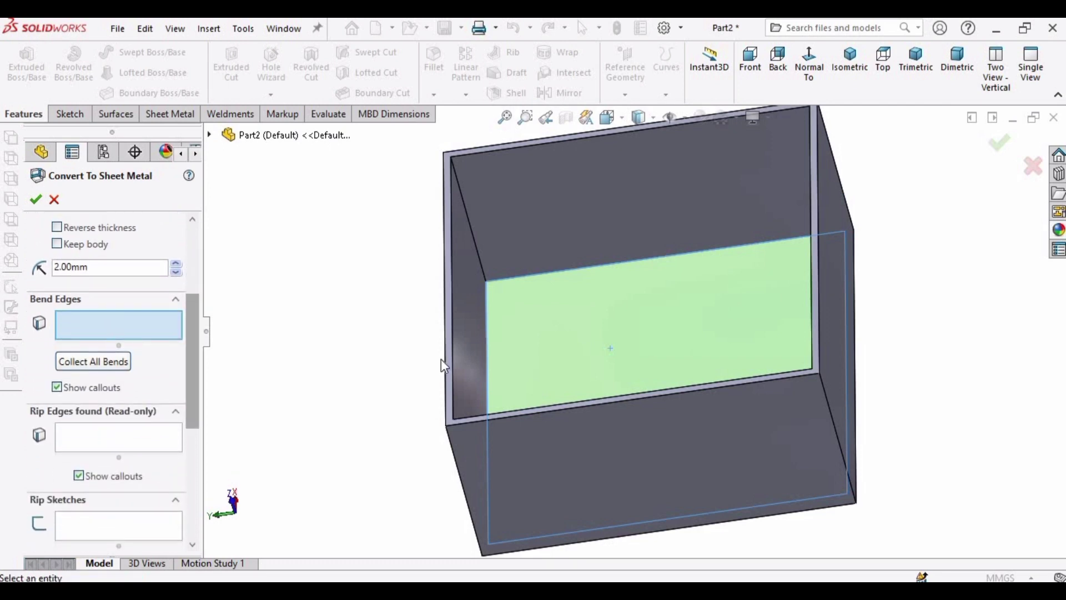
pyautogui.scroll(-3, 461, 325)
pyautogui.moveTo(448, 334); pyautogui.dragTo(455, 358, button='middle')
pyautogui.scroll(-3, 504, 389)
pyautogui.scroll(-2, 657, 340)
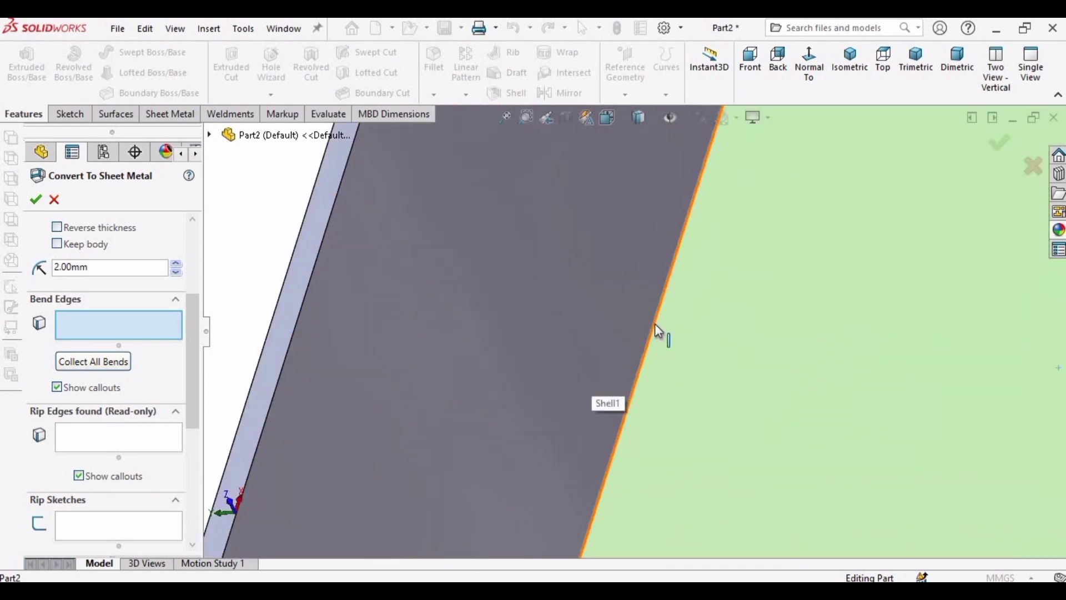
pyautogui.click(658, 334)
pyautogui.scroll(2, 742, 327)
pyautogui.scroll(3, 742, 326)
pyautogui.scroll(-2, 760, 277)
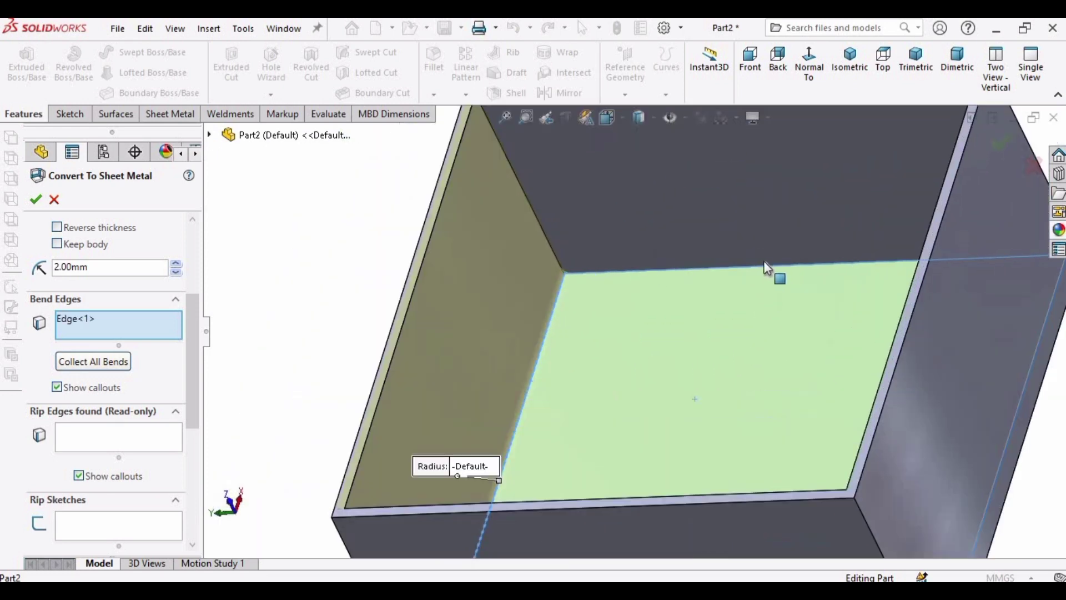
pyautogui.click(762, 288)
# - Add the other two inner floor edges as bend edges so that all four walls bend from the floor
pyautogui.scroll(3, 771, 343)
pyautogui.moveTo(770, 342); pyautogui.dragTo(778, 344, button='middle')
pyautogui.scroll(-3, 770, 339)
pyautogui.scroll(-3, 771, 339)
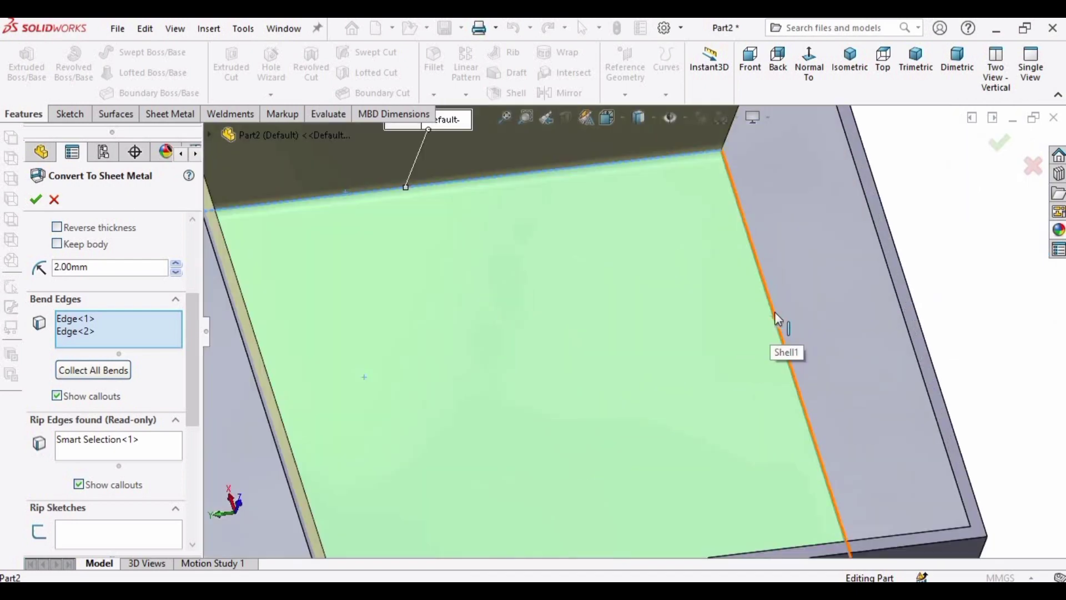
pyautogui.click(775, 312)
pyautogui.scroll(3, 610, 377)
pyautogui.moveTo(554, 354); pyautogui.dragTo(609, 451, button='middle')
pyautogui.scroll(-3, 619, 357)
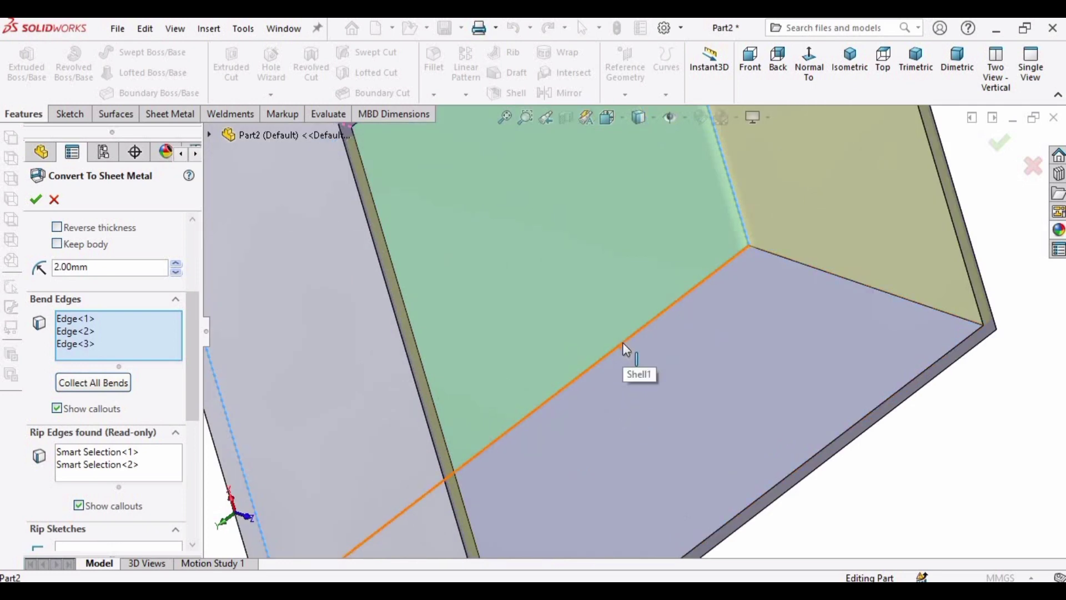
pyautogui.click(622, 343)
pyautogui.scroll(3, 669, 380)
pyautogui.moveTo(574, 343); pyautogui.dragTo(622, 261, button='middle')
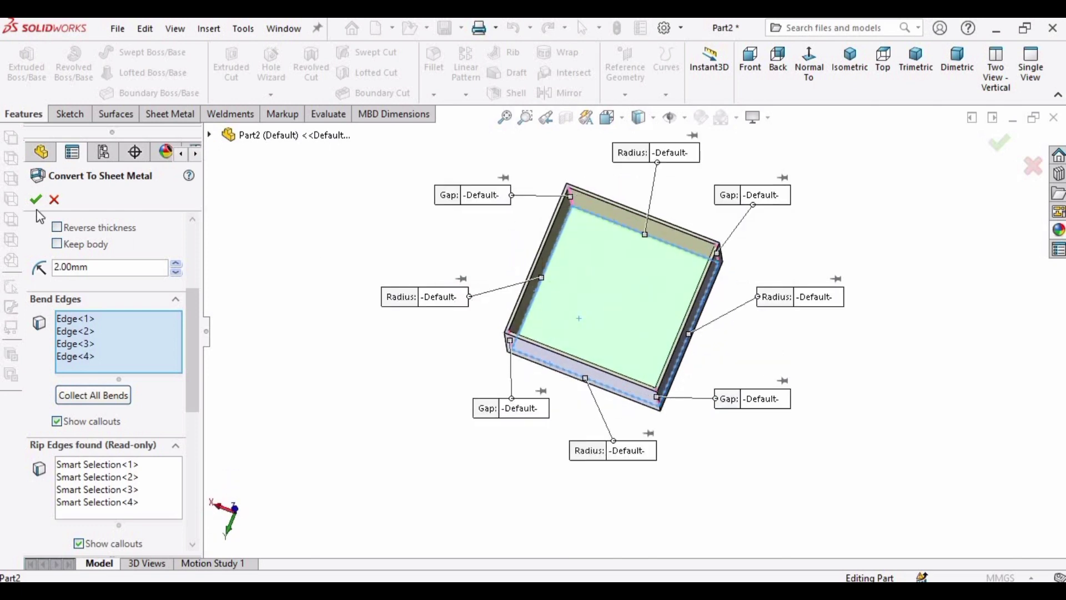
# - Try the overlap and underlap corner defaults in turn, previewing each at one corner of the box
pyautogui.moveTo(189, 311); pyautogui.dragTo(187, 467)
pyautogui.moveTo(106, 366); pyautogui.dragTo(1, 365)
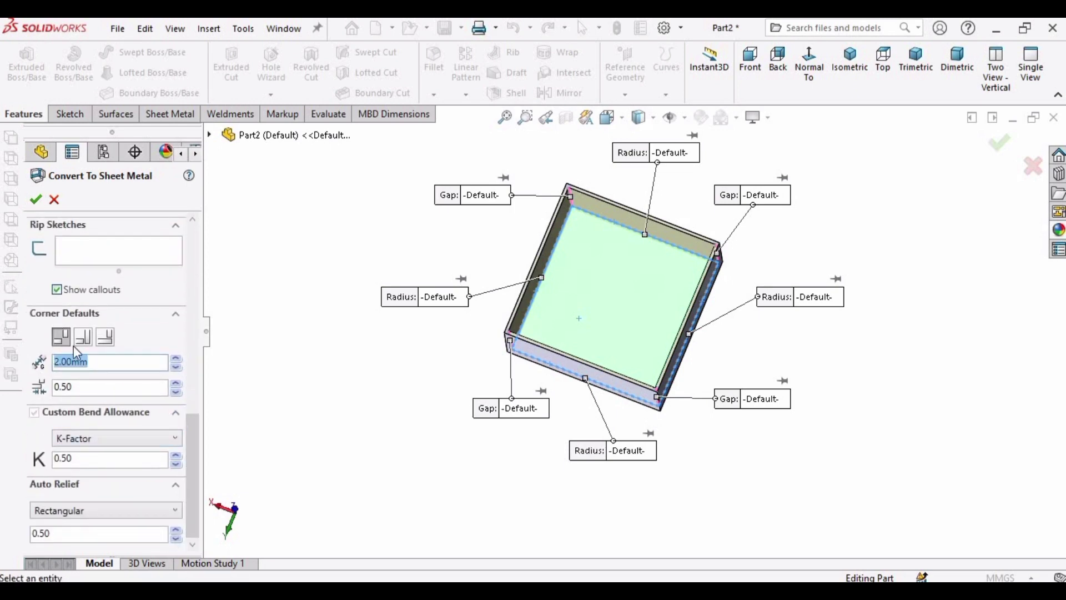
pyautogui.scroll(-10, 532, 338)
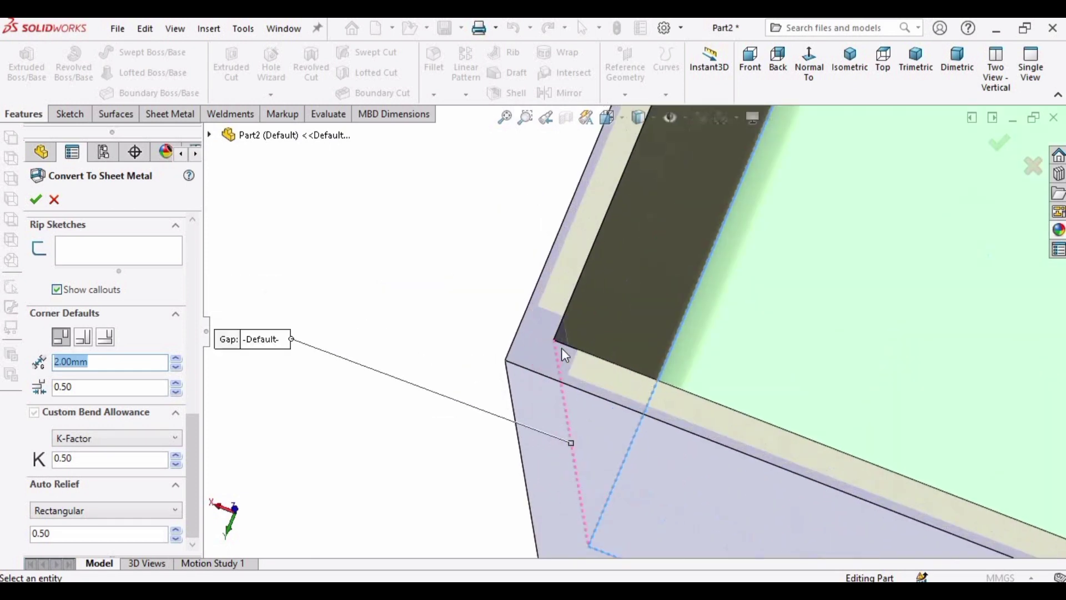
pyautogui.scroll(-3, 563, 354)
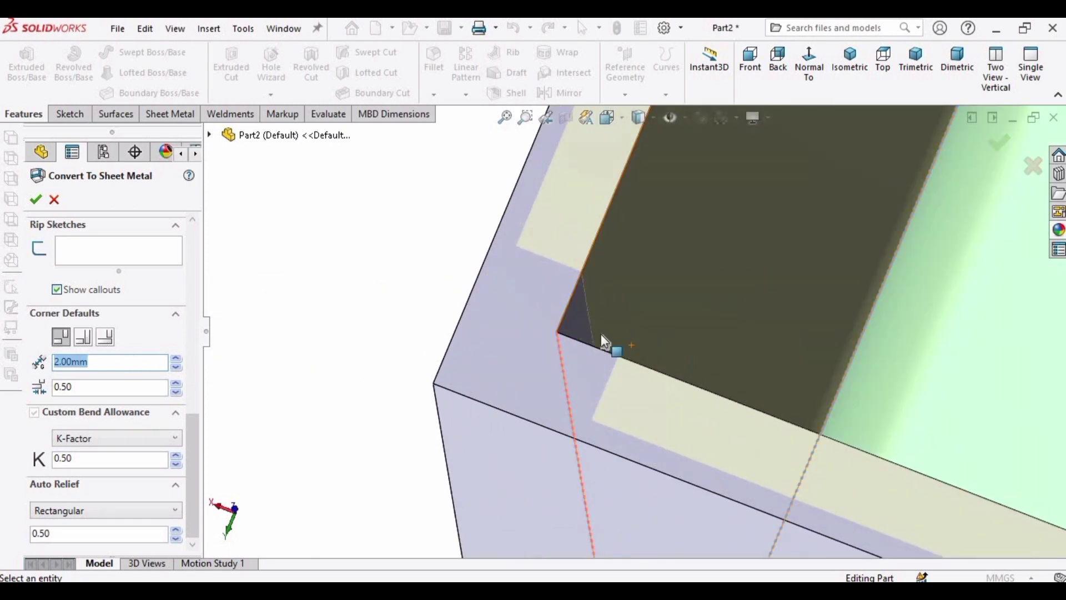
pyautogui.scroll(-3, 601, 335)
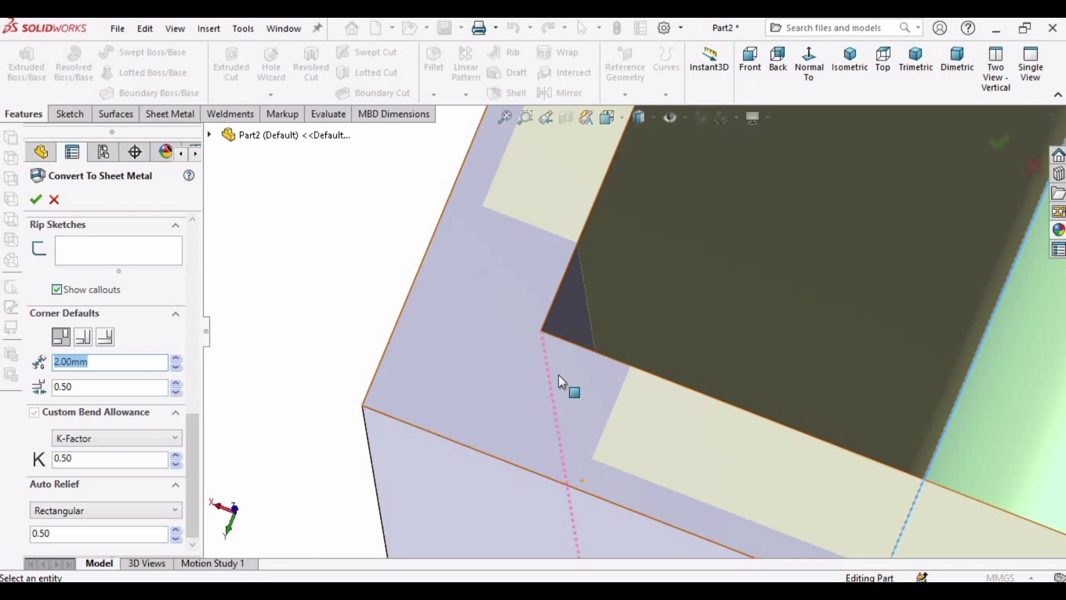
pyautogui.click(83, 337)
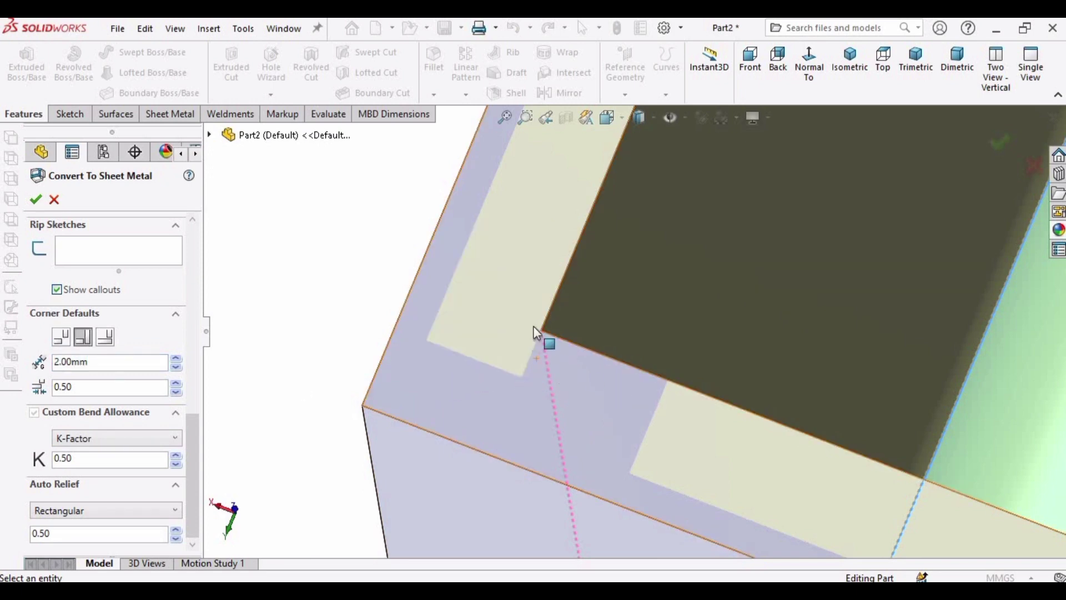
pyautogui.click(114, 339)
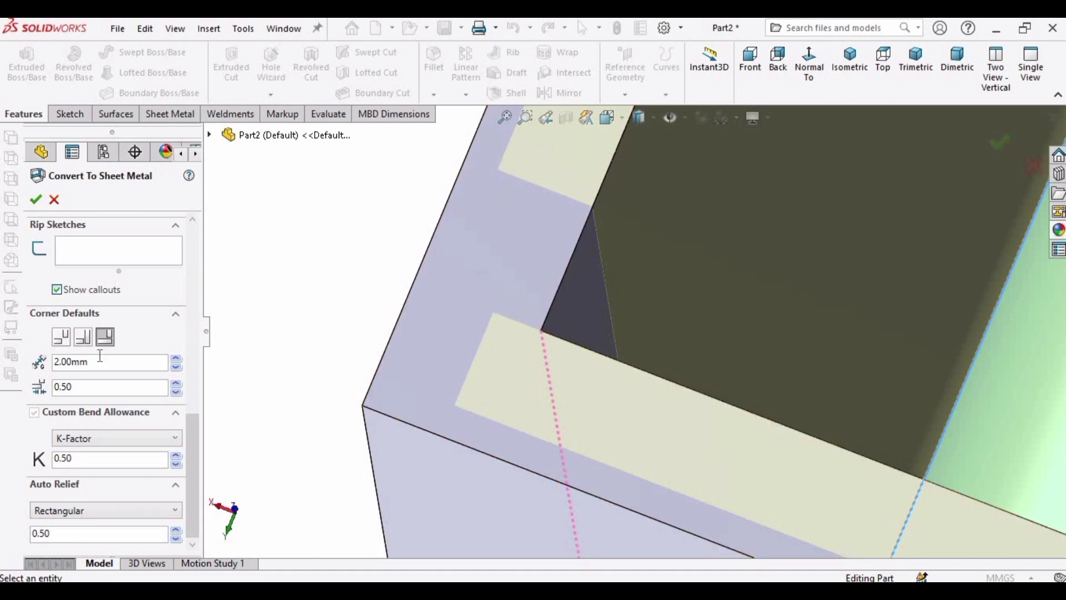
# - Set open butt corners with a 1 mm gap and apply the sheet-metal conversion
pyautogui.moveTo(109, 364); pyautogui.dragTo(40, 362)
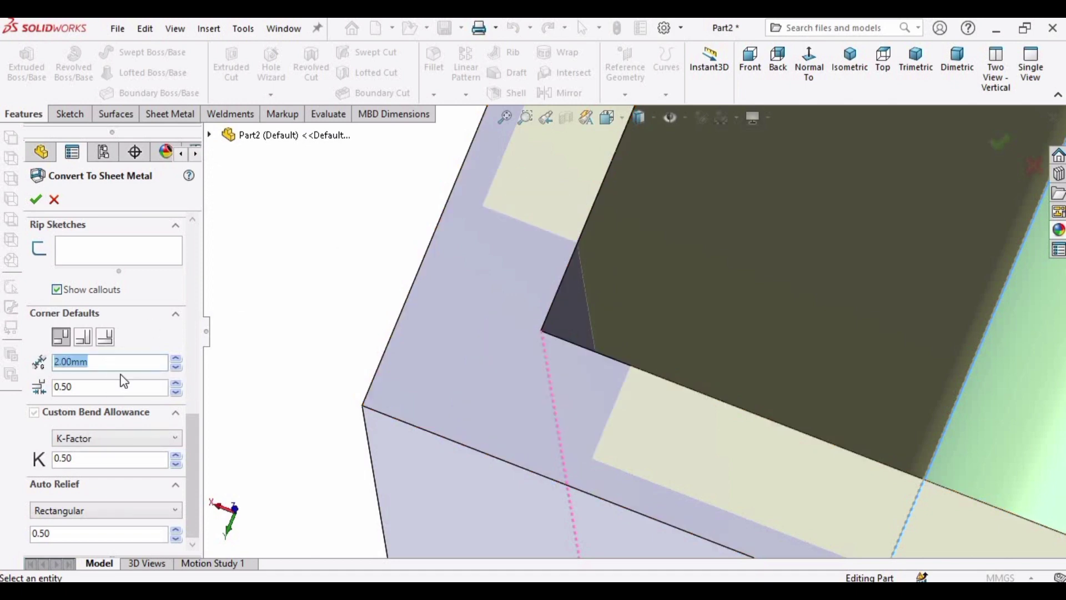
pyautogui.write('1')
pyautogui.press('Return')
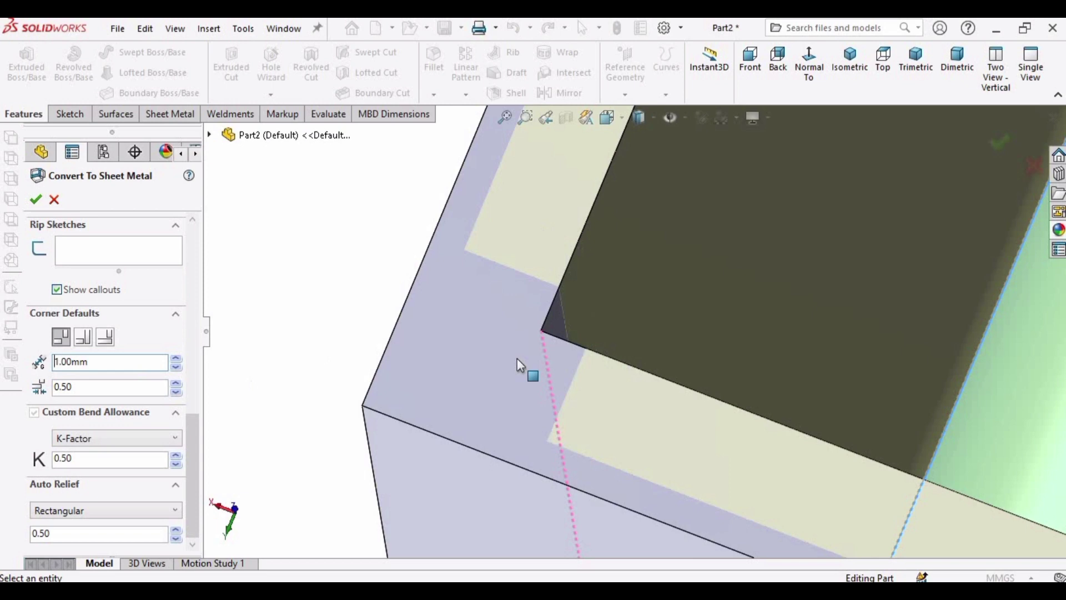
pyautogui.scroll(-3, 554, 300)
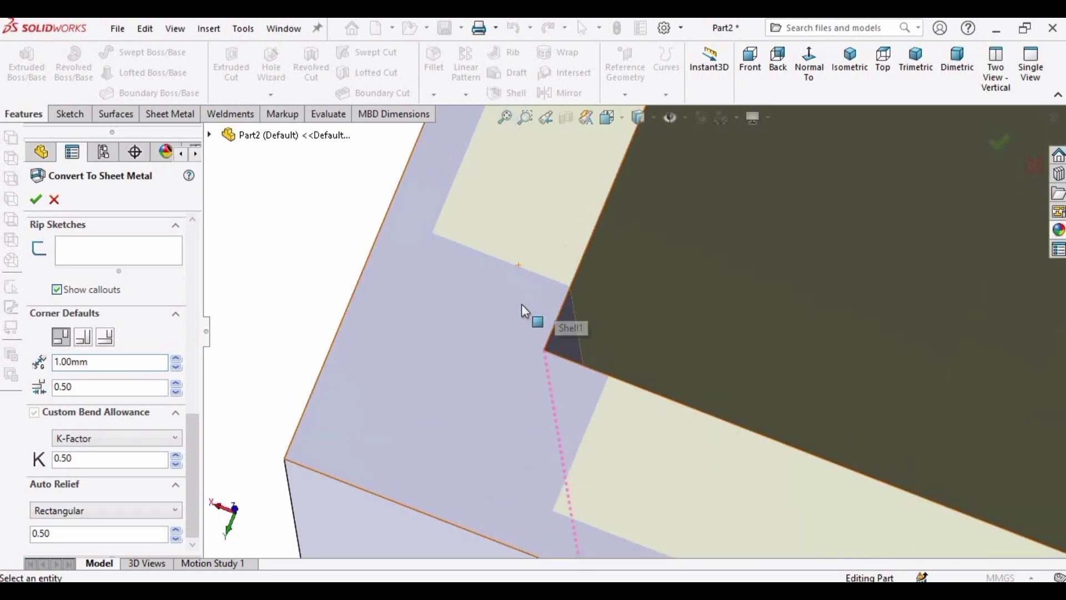
pyautogui.click(35, 200)
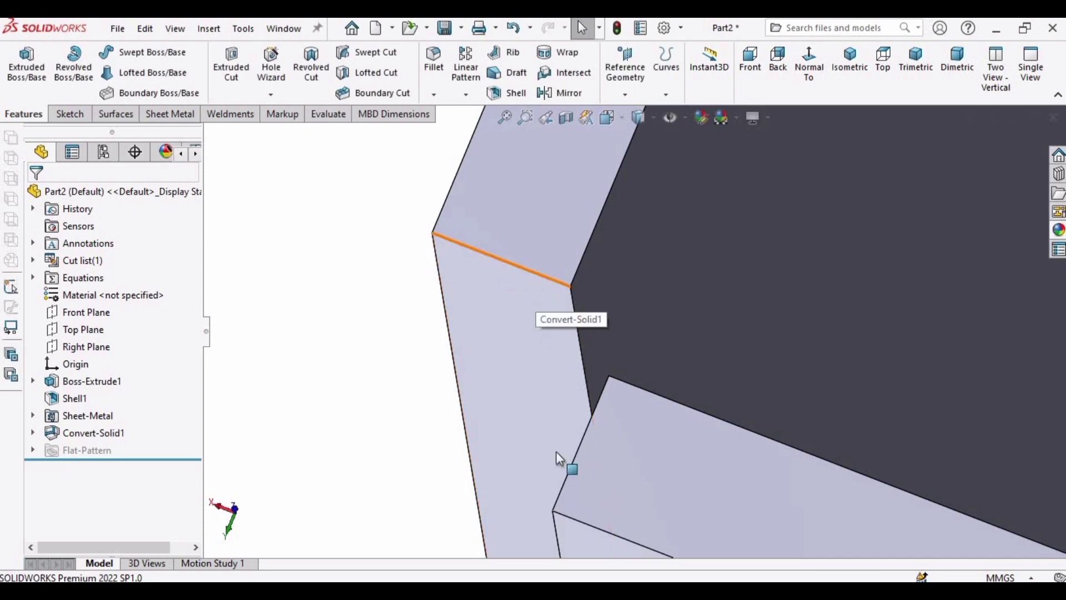
# - Edit the sheet-metal conversion feature and change its corner default to overlap
pyautogui.scroll(6, 689, 417)
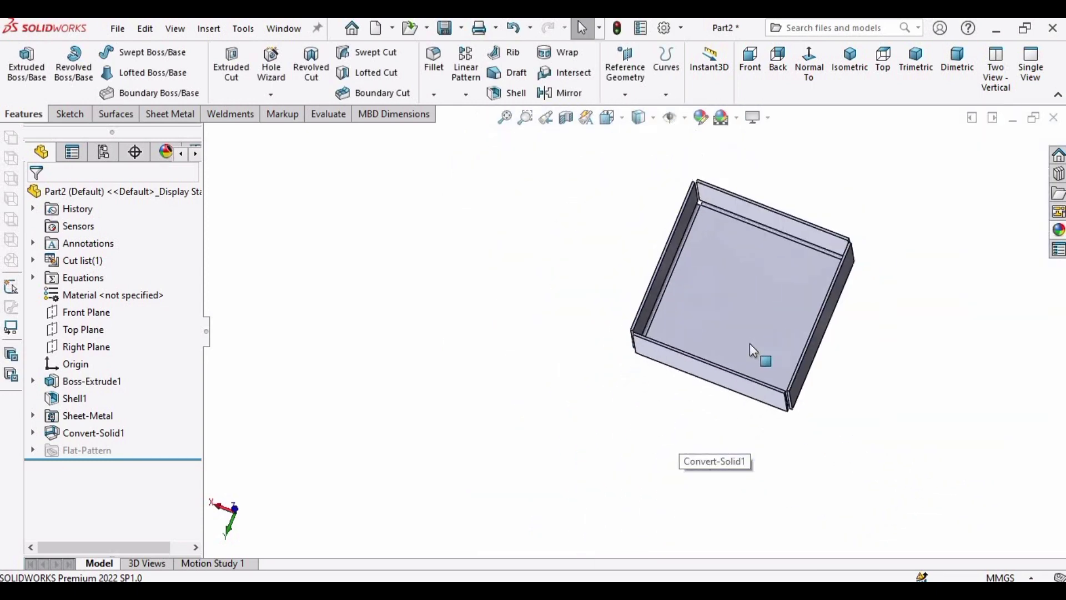
pyautogui.moveTo(749, 343); pyautogui.dragTo(736, 178, button='middle')
pyautogui.scroll(-8, 726, 259)
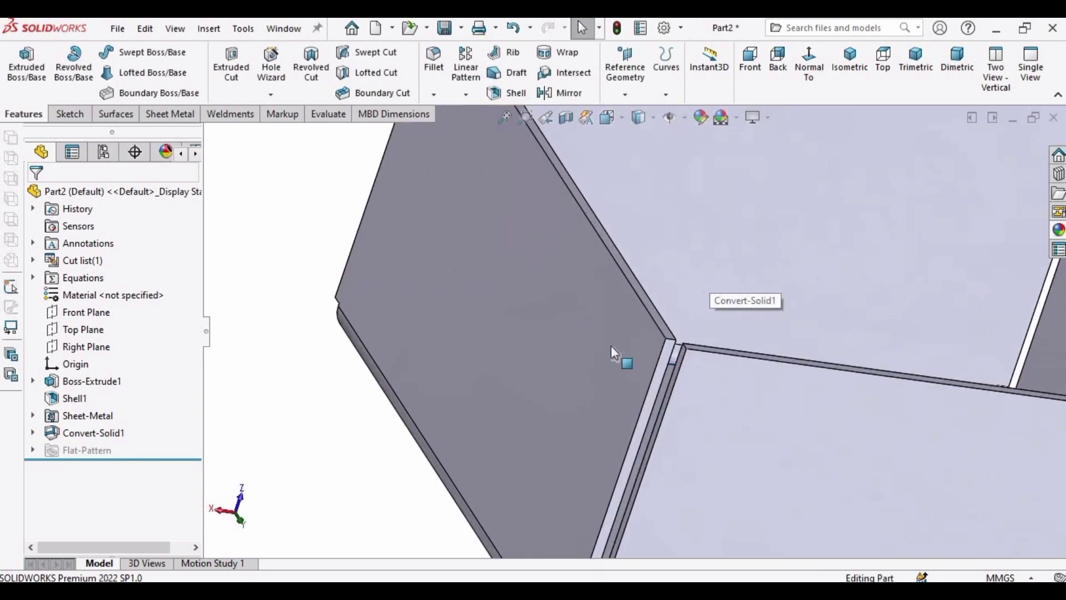
pyautogui.moveTo(613, 351); pyautogui.dragTo(726, 316, button='middle')
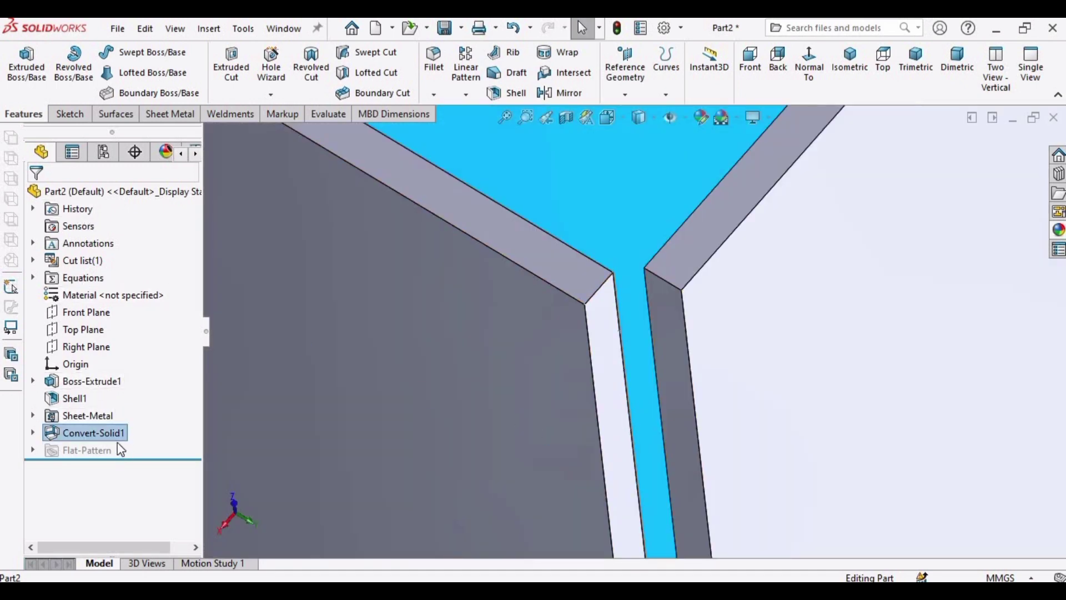
pyautogui.rightClick(111, 434)
pyautogui.click(115, 241)
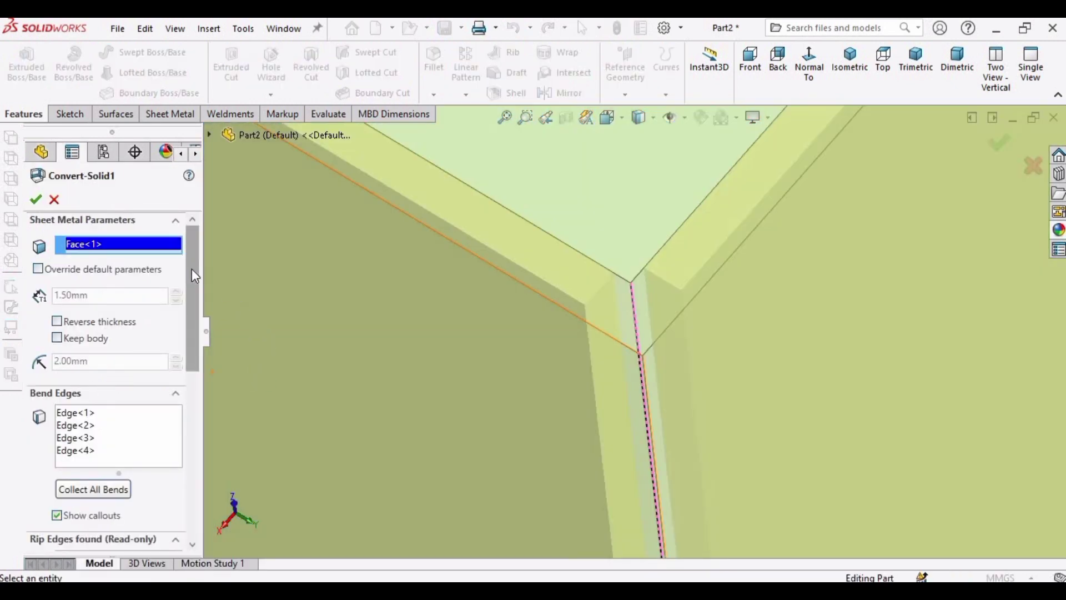
pyautogui.scroll(-8, 192, 269)
pyautogui.click(83, 389)
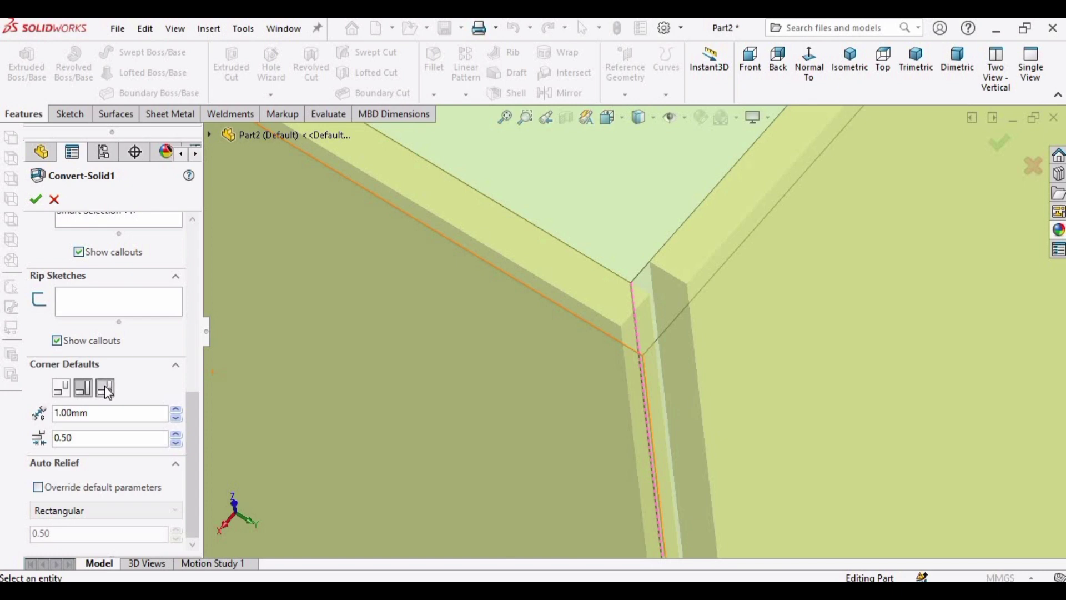
pyautogui.click(106, 390)
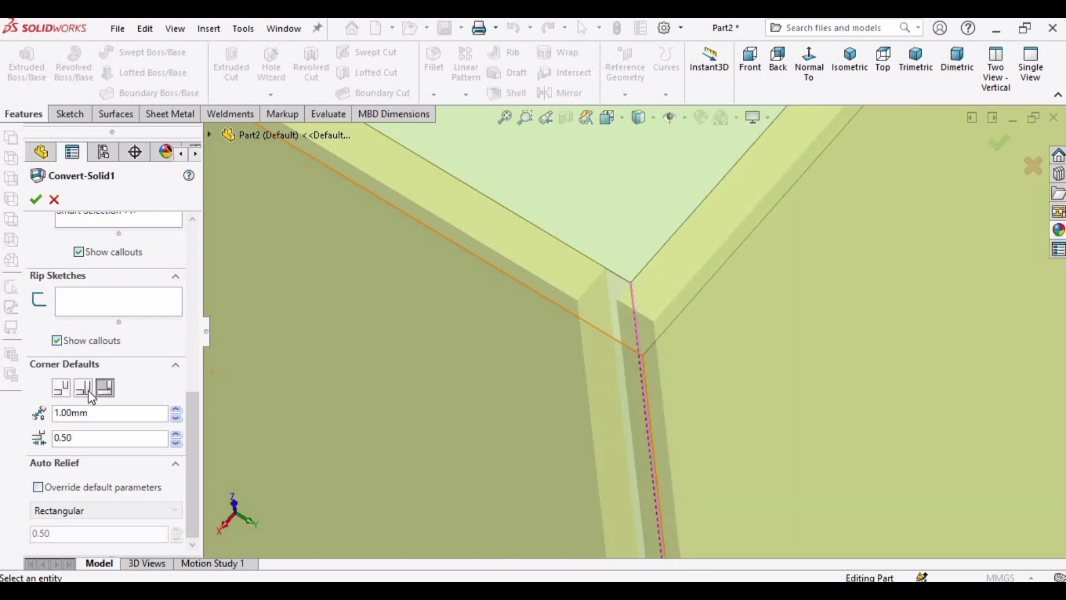
pyautogui.click(85, 392)
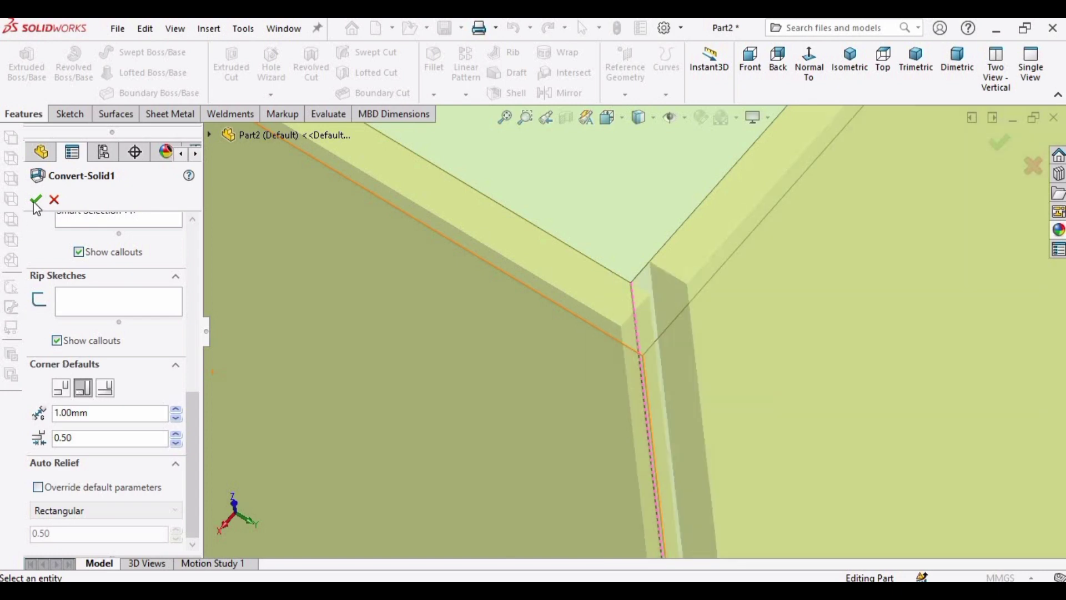
pyautogui.press('Return')
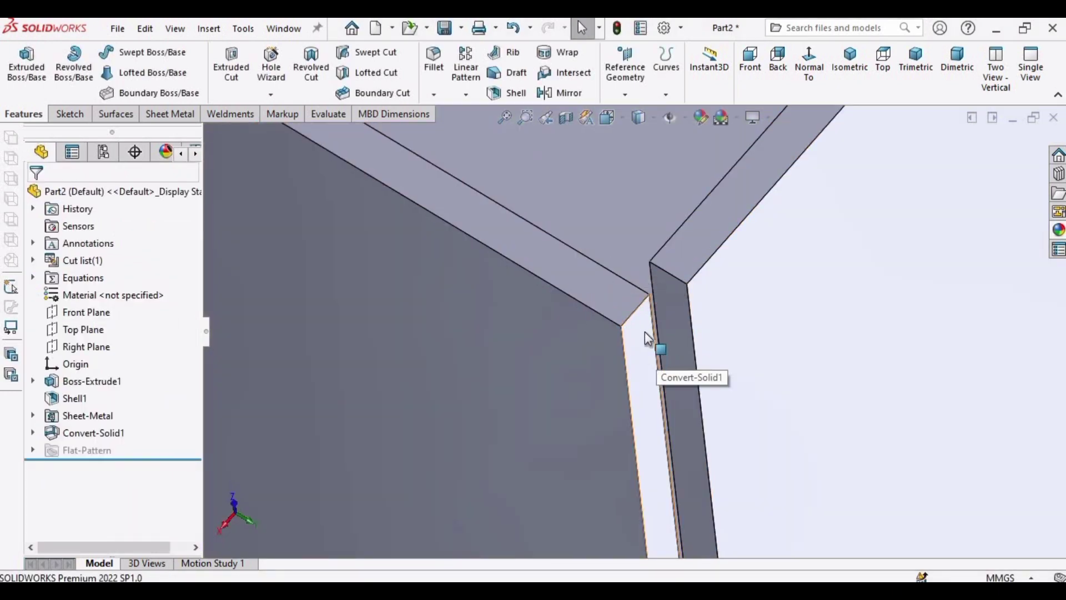
# - Examine the converted box's corner gap, bends and relief opening from the outside, underneath and inside
pyautogui.scroll(8, 653, 328)
pyautogui.scroll(2, 605, 250)
pyautogui.moveTo(609, 229); pyautogui.dragTo(595, 278, button='middle')
pyautogui.scroll(-10, 647, 174)
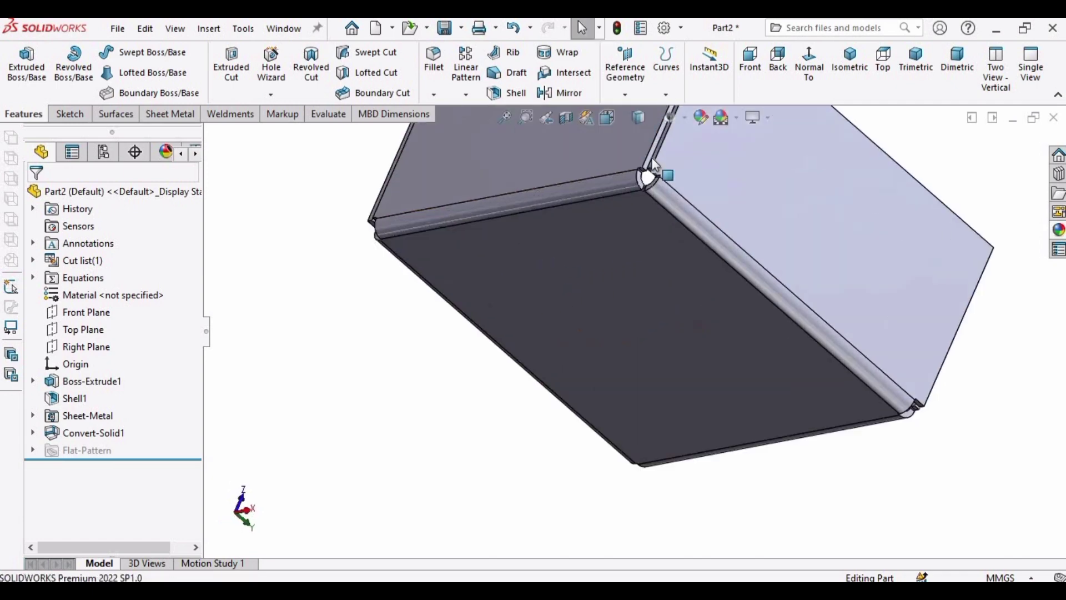
pyautogui.scroll(4, 669, 204)
pyautogui.scroll(-4, 673, 231)
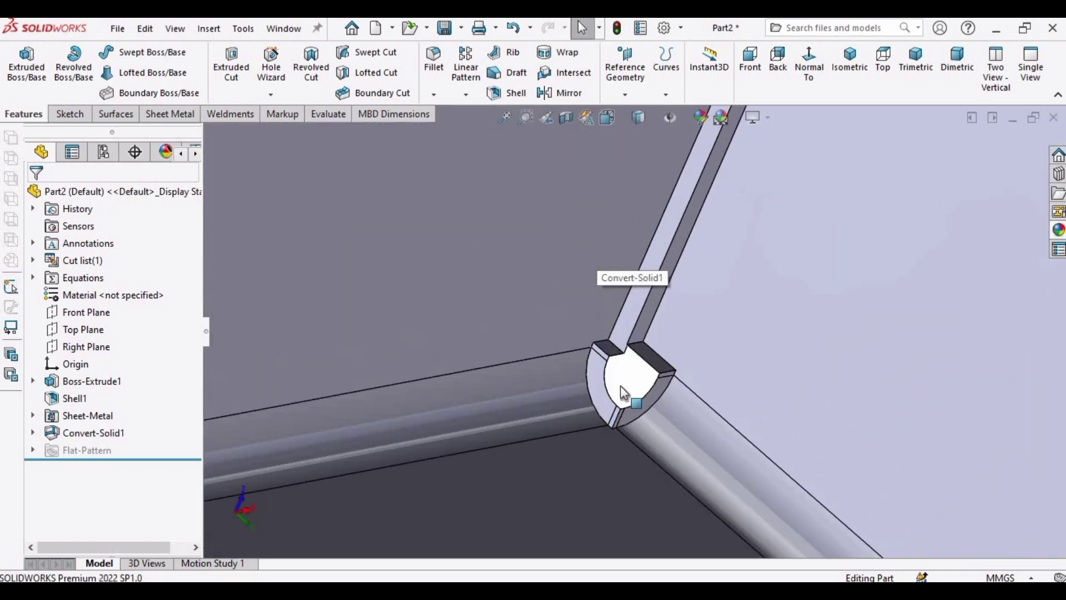
pyautogui.scroll(-5, 623, 394)
pyautogui.moveTo(624, 361); pyautogui.dragTo(655, 278, button='middle')
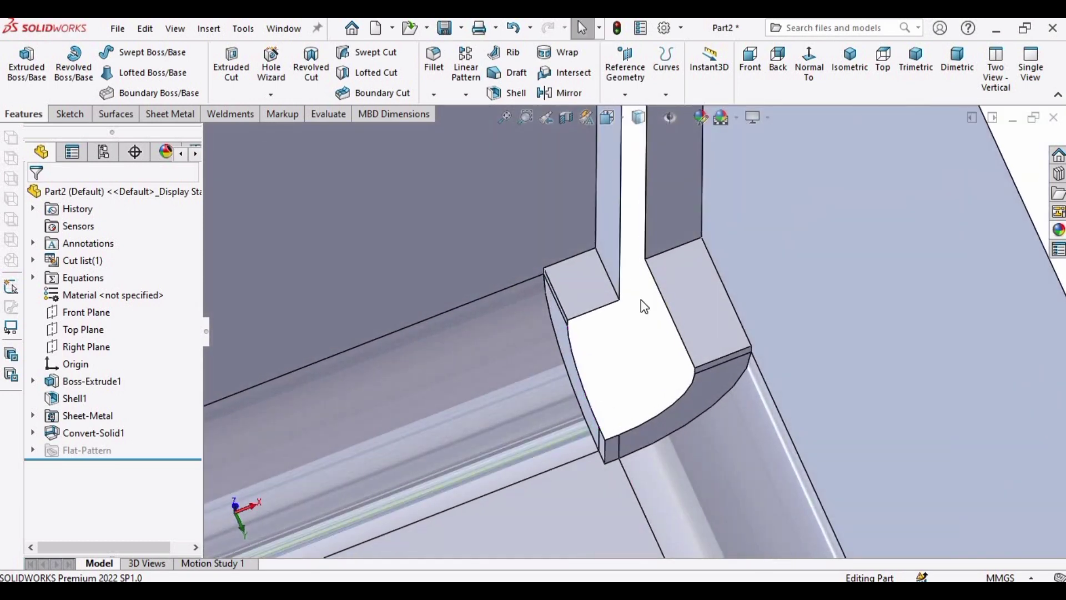
pyautogui.scroll(7, 641, 306)
pyautogui.moveTo(514, 314); pyautogui.dragTo(561, 419, button='middle')
pyautogui.scroll(4, 560, 419)
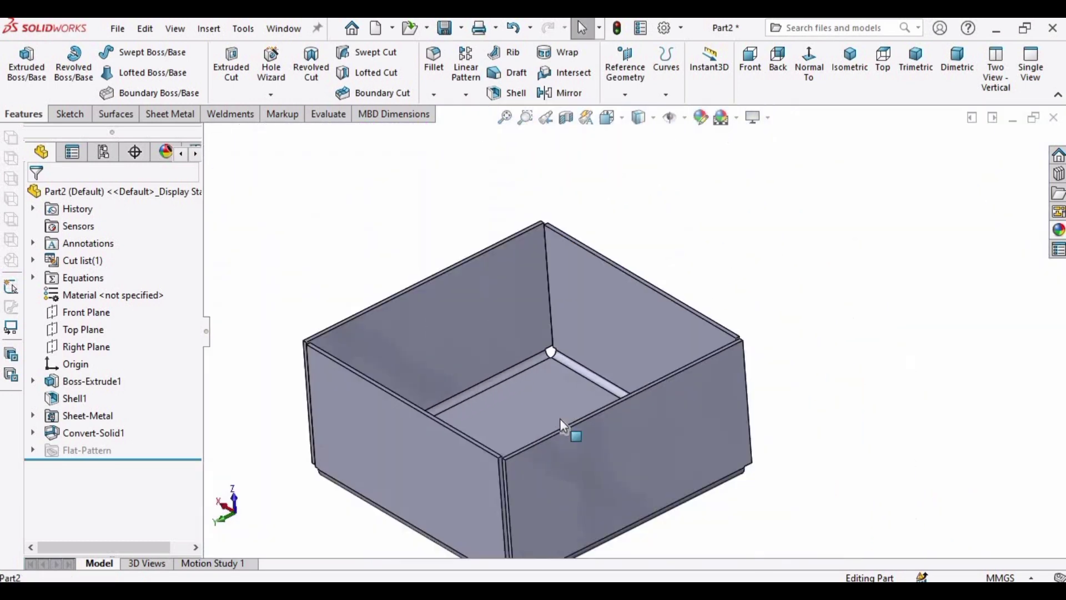
pyautogui.scroll(3, 560, 418)
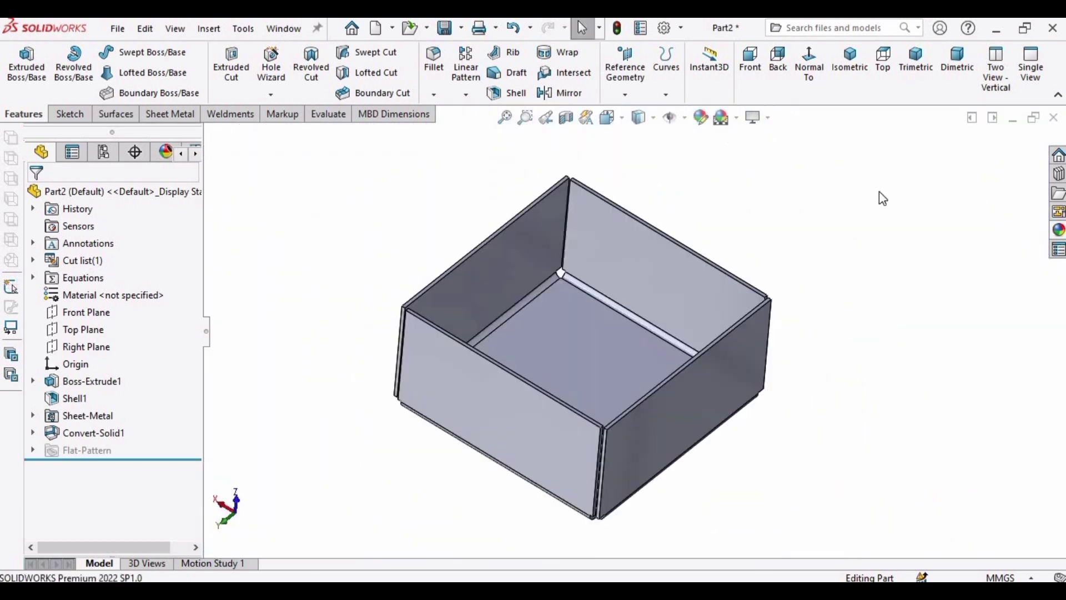
# - Apply the matte steel appearance to the sheet-metal box
pyautogui.click(1055, 232)
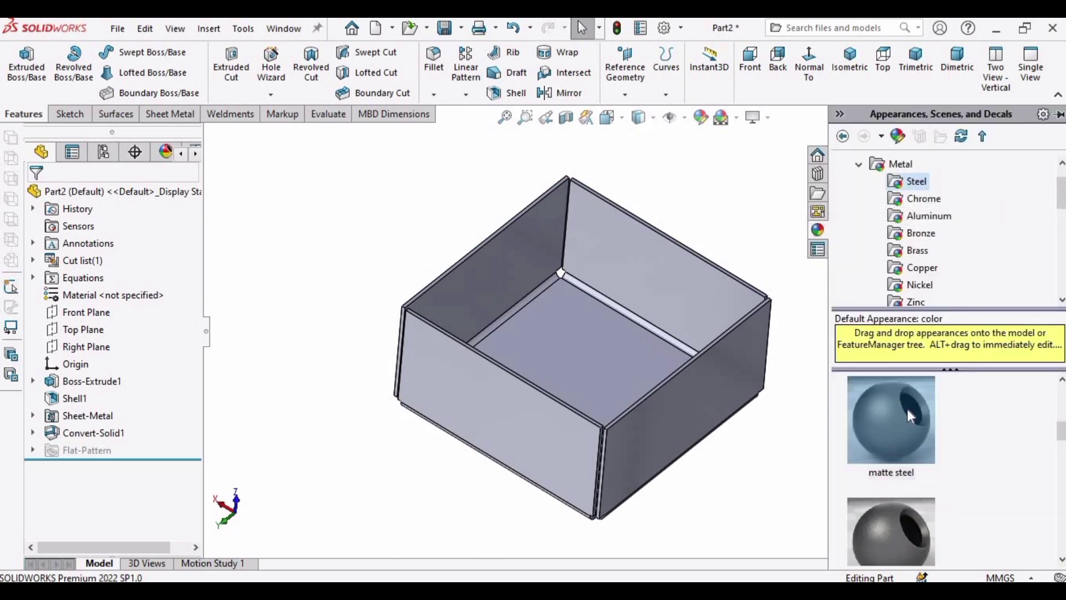
pyautogui.doubleClick(896, 420)
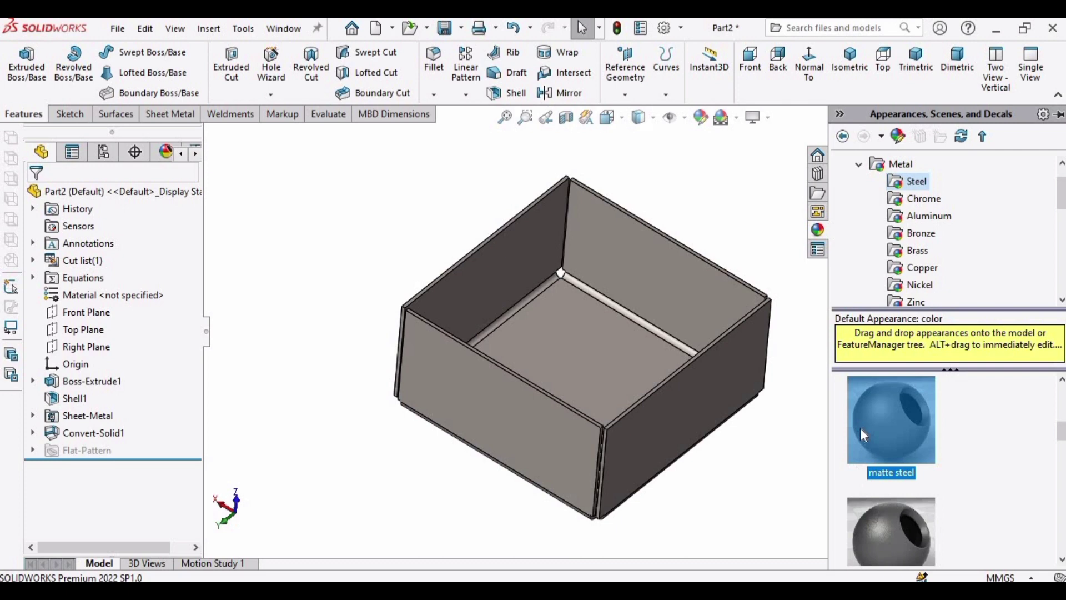
pyautogui.scroll(2, 888, 441)
pyautogui.scroll(-2, 877, 452)
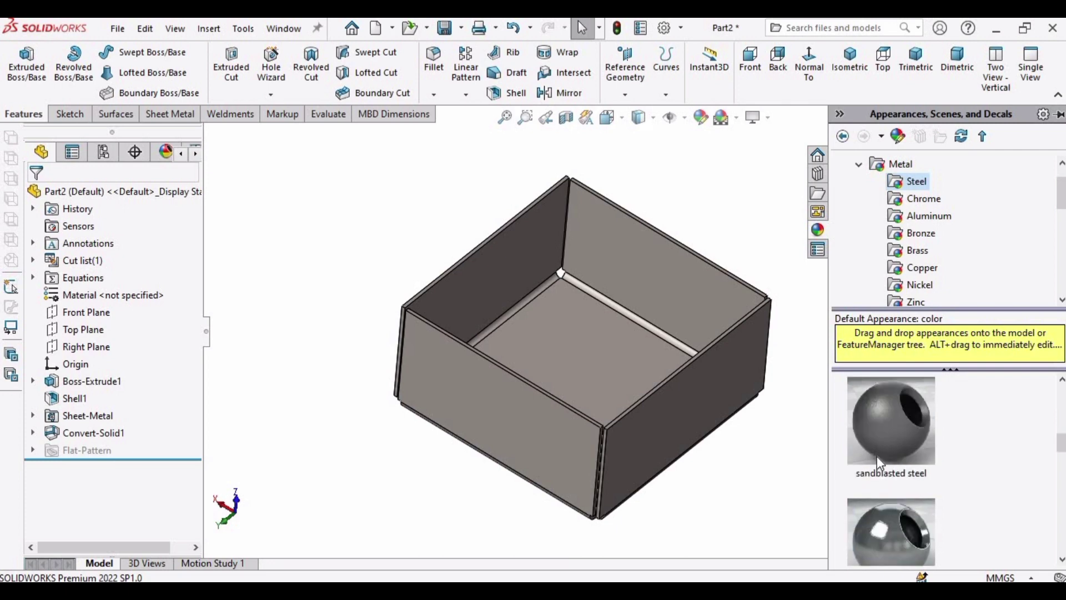
pyautogui.moveTo(878, 455); pyautogui.dragTo(730, 381)
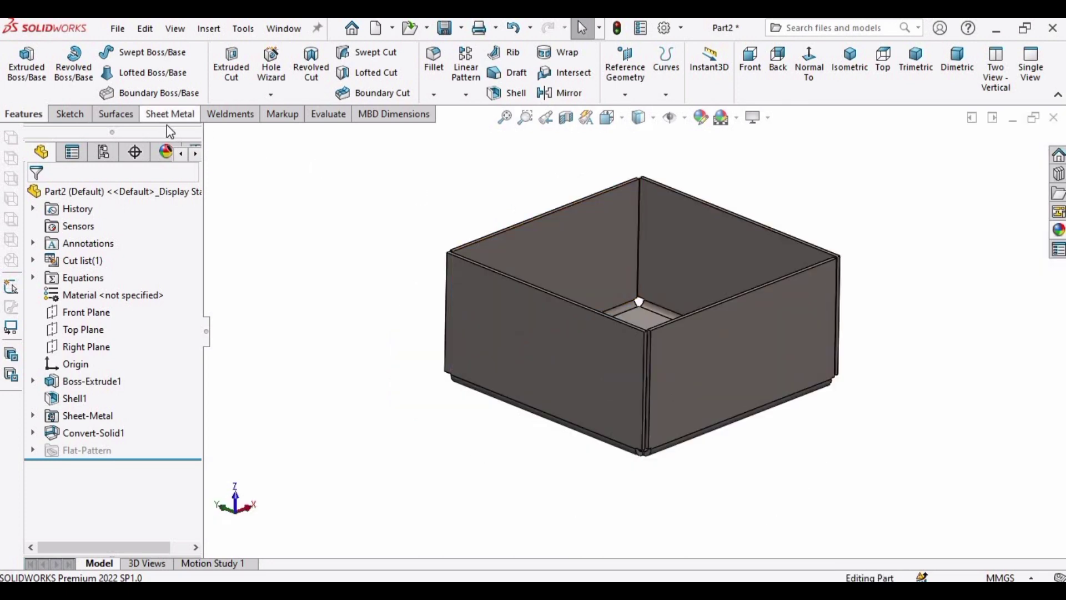
pyautogui.click(171, 114)
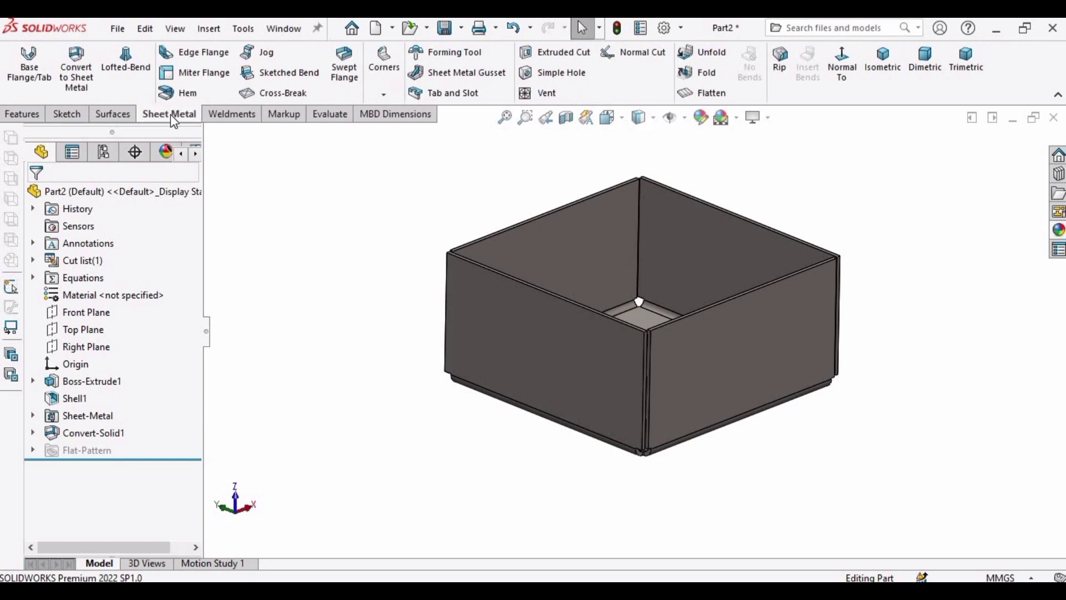
pyautogui.click(32, 113)
pyautogui.rightClick(35, 118)
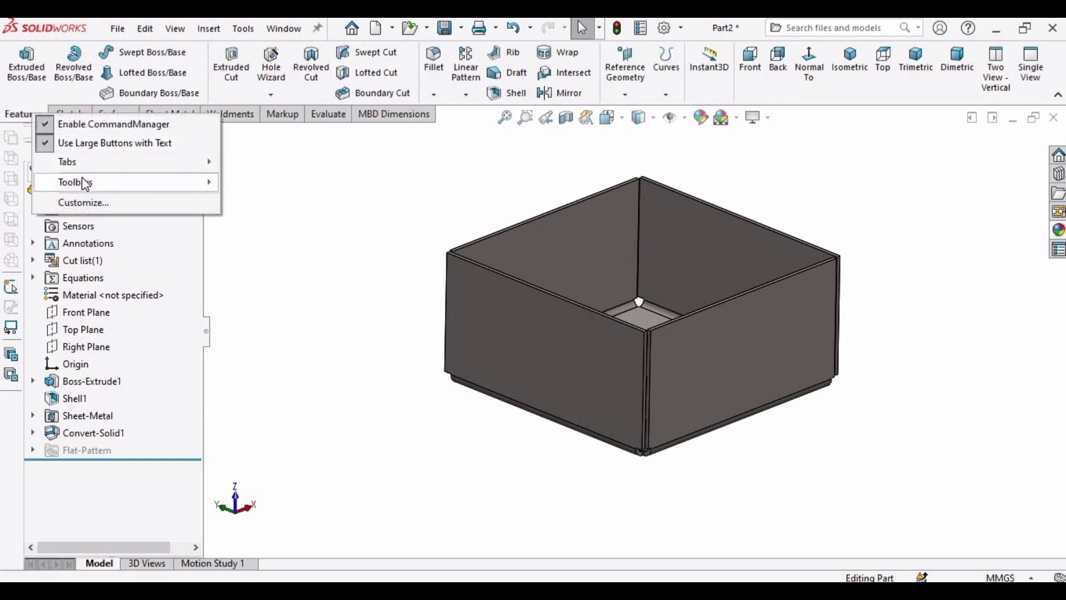
pyautogui.moveTo(85, 183)
pyautogui.moveTo(92, 161)
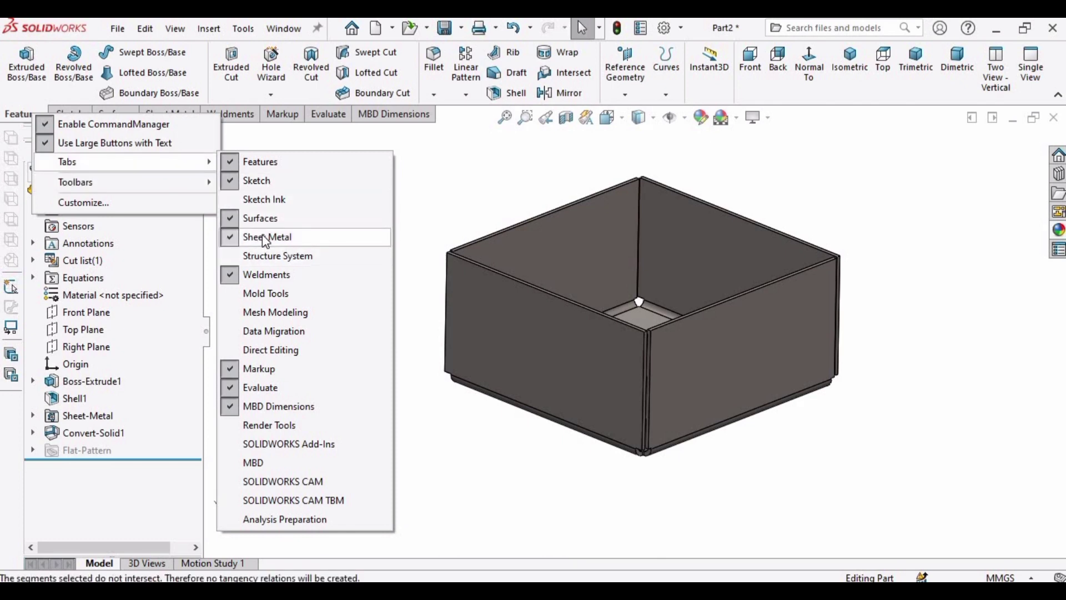
pyautogui.click(482, 160)
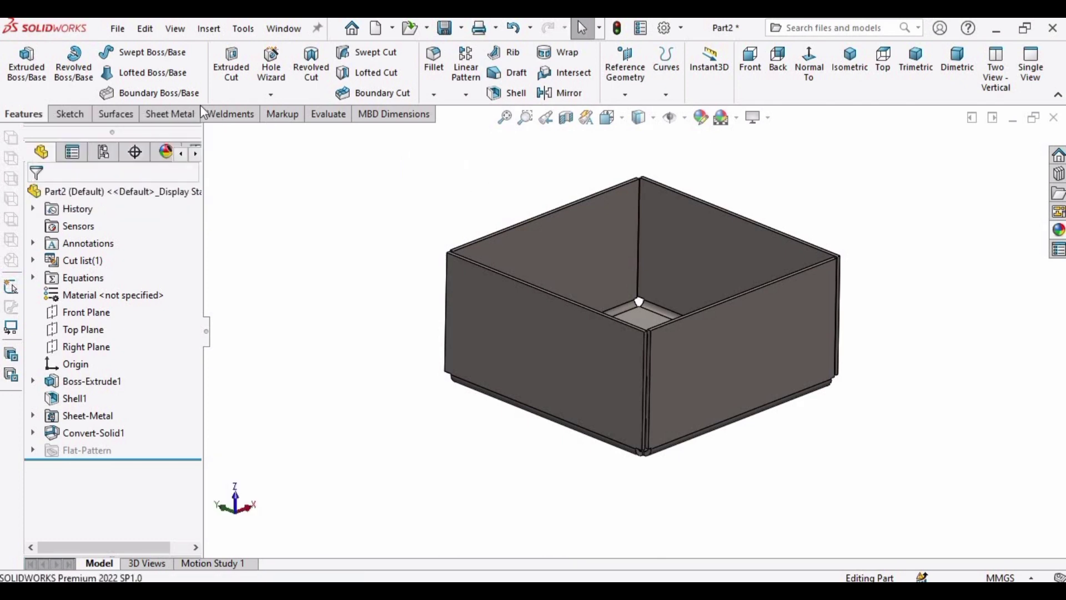
# - Flatten the sheet-metal box to examine its flat pattern, and return it to the folded state
pyautogui.click(169, 115)
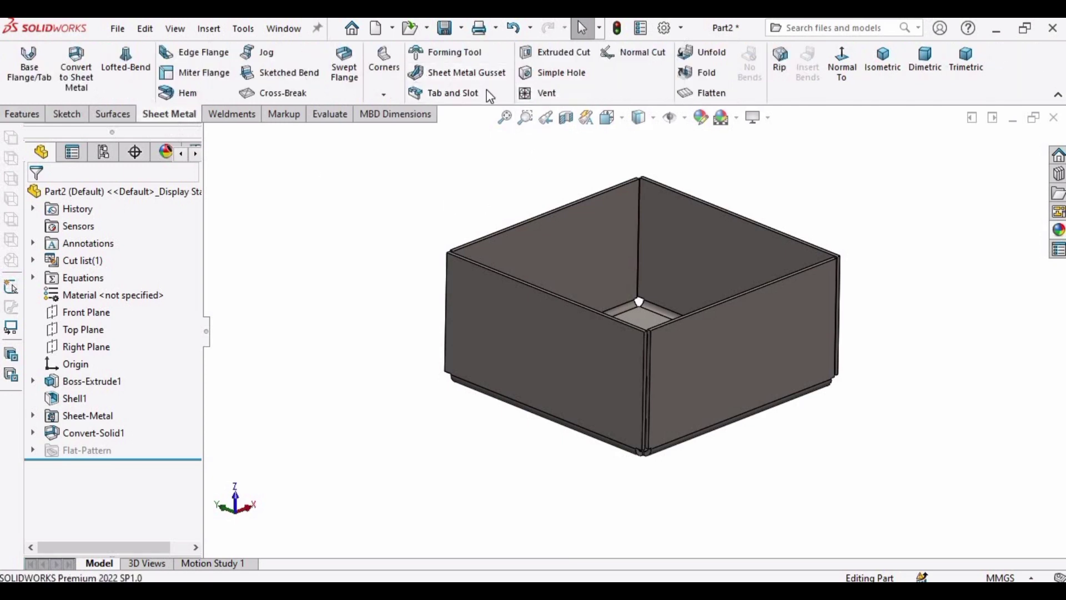
pyautogui.click(713, 92)
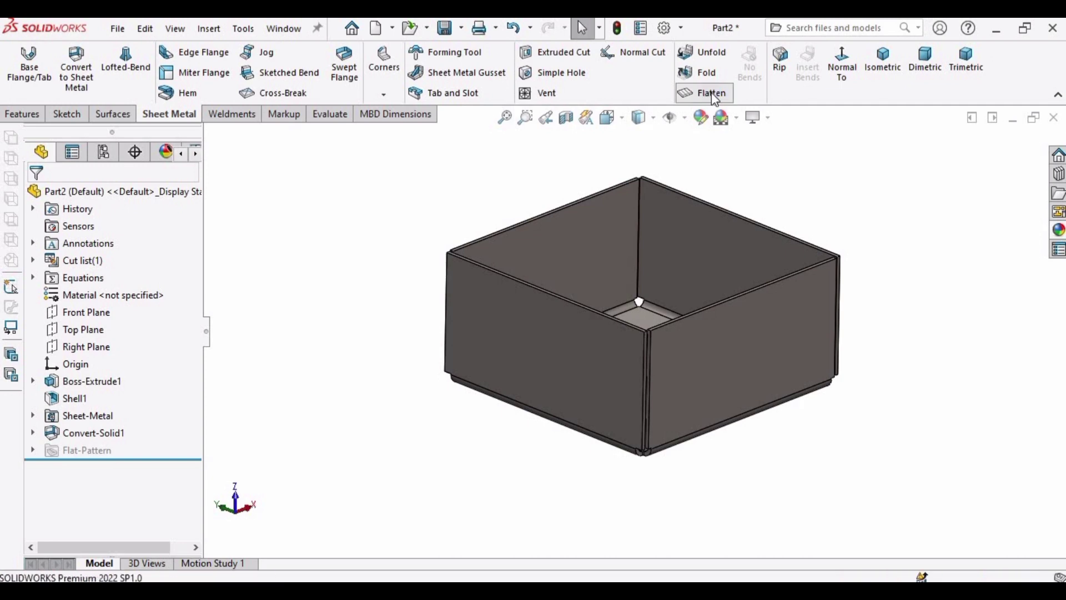
pyautogui.moveTo(654, 373); pyautogui.dragTo(688, 305, button='middle')
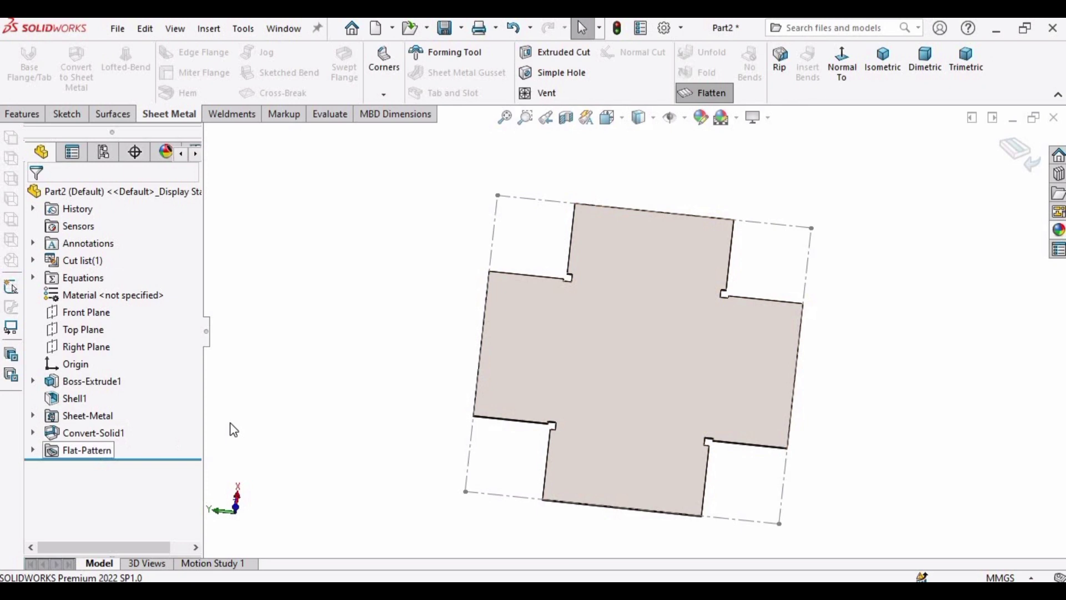
pyautogui.click(1024, 162)
pyautogui.moveTo(678, 364); pyautogui.dragTo(608, 275, button='middle')
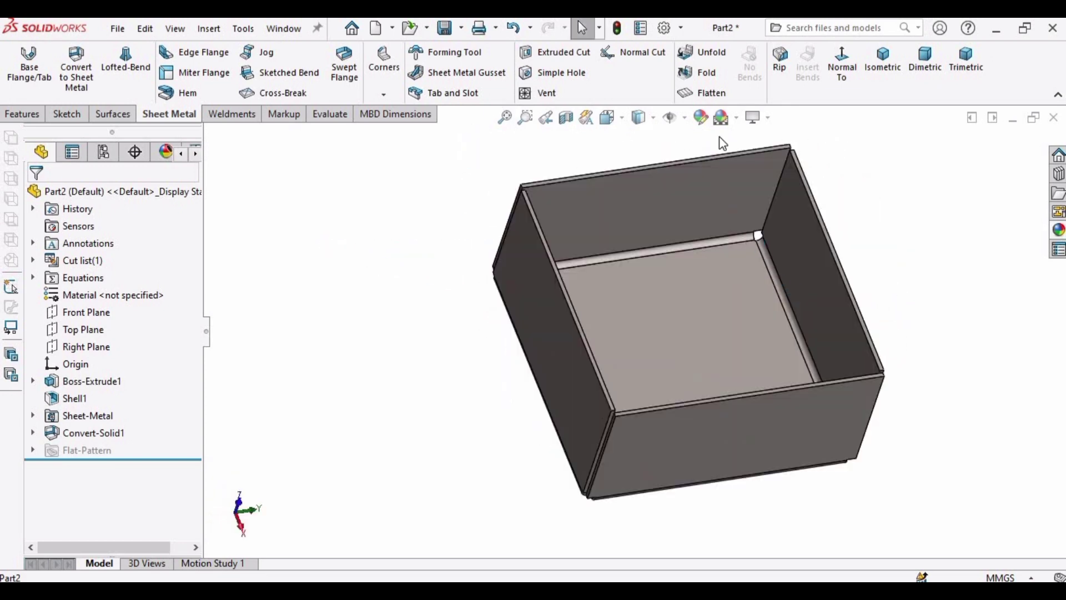
pyautogui.click(713, 94)
pyautogui.moveTo(728, 340); pyautogui.dragTo(681, 374, button='middle')
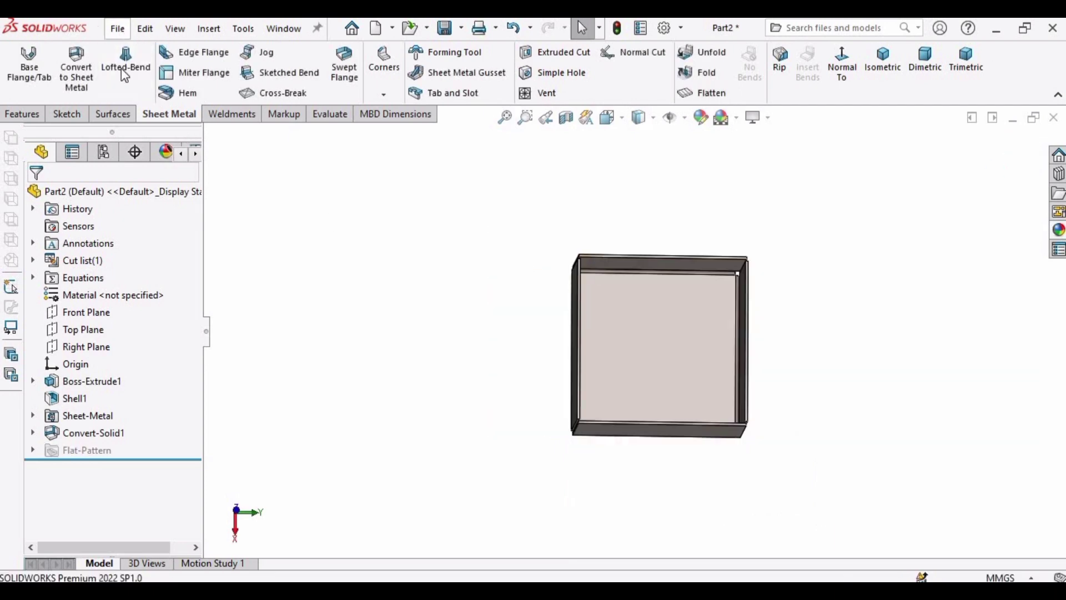
# - Export the box's sheet-metal flat pattern geometry as the DXF file "Flat pattern - Part2" in the Box_SHeet metal folder
pyautogui.click(117, 29)
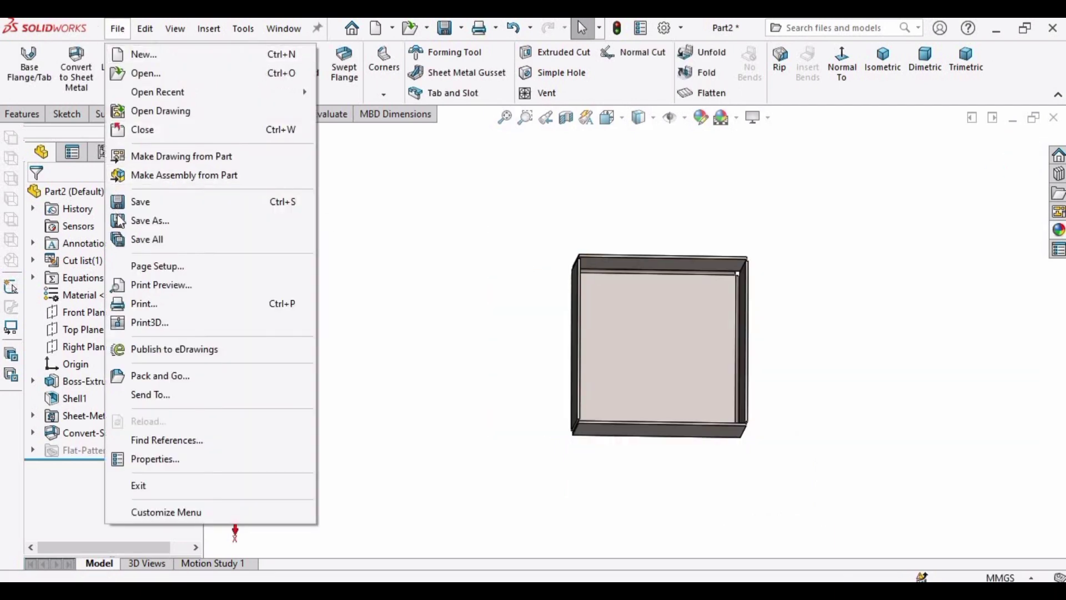
pyautogui.click(196, 231)
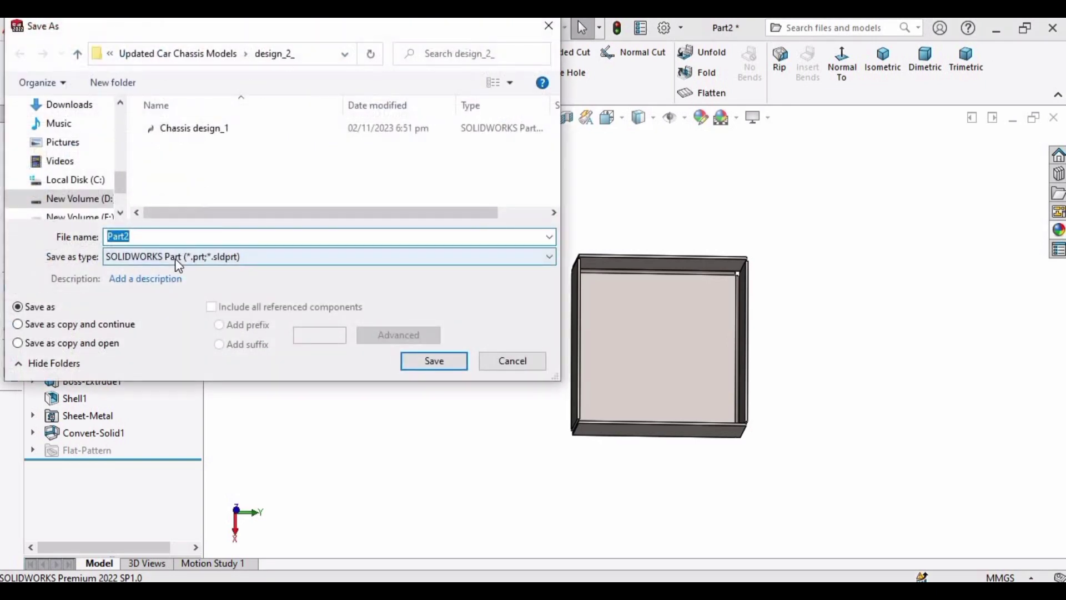
pyautogui.click(177, 261)
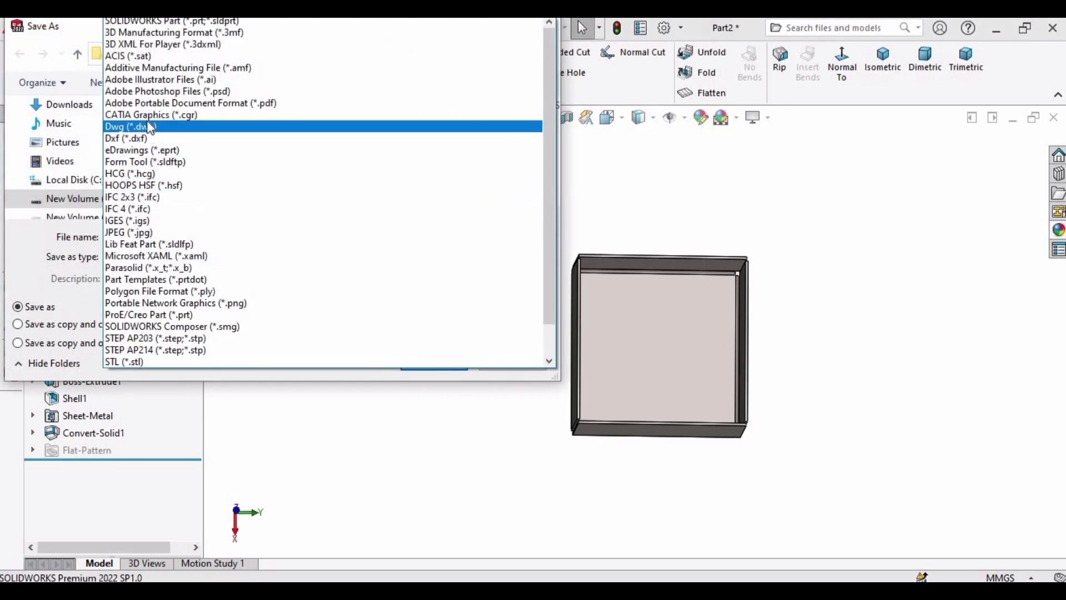
pyautogui.click(129, 137)
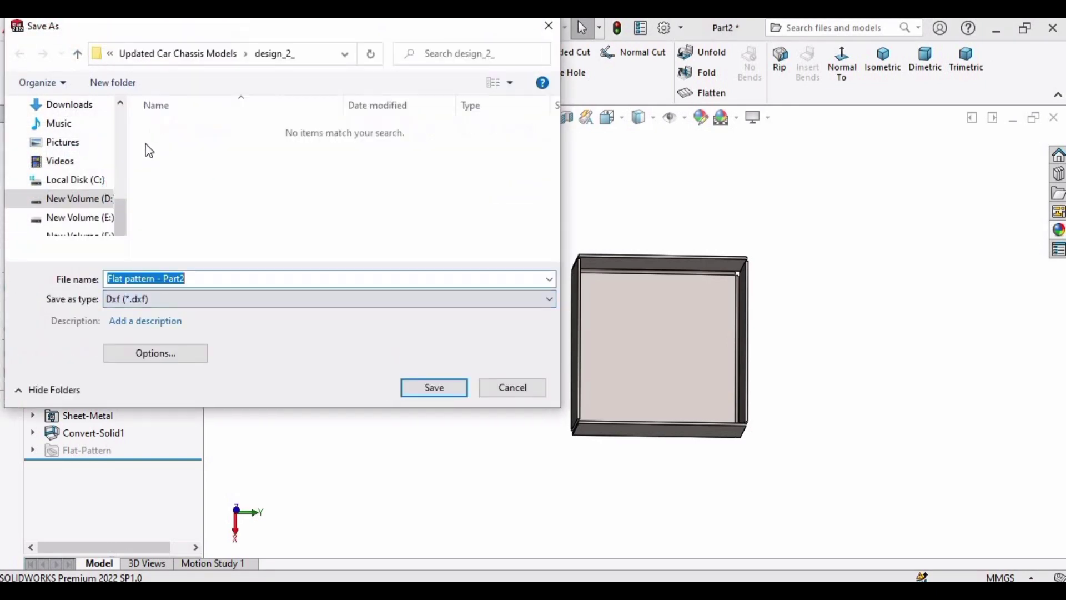
pyautogui.click(435, 388)
pyautogui.click(999, 143)
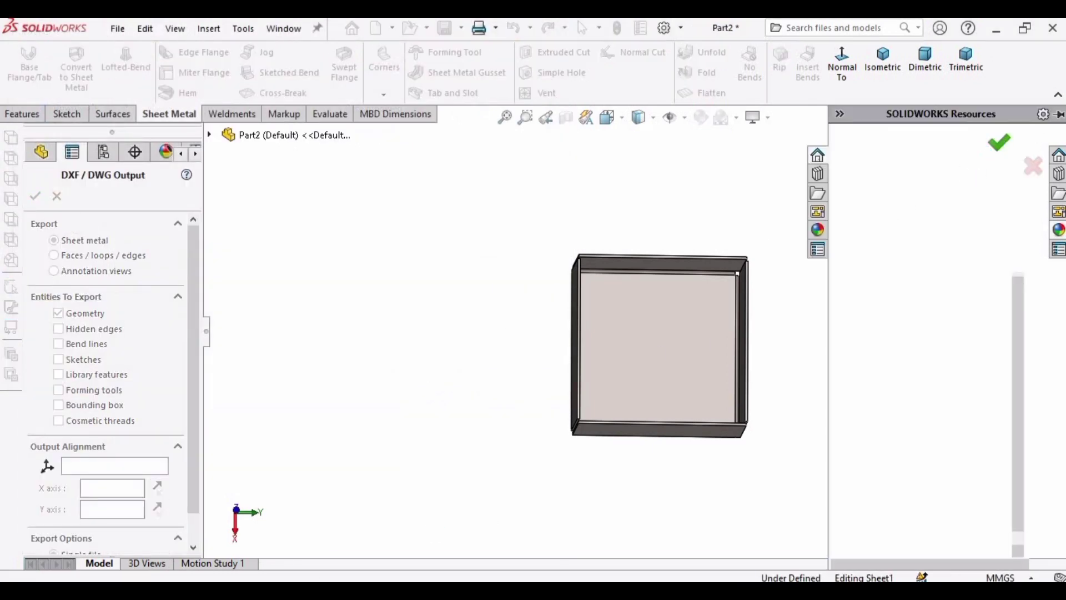